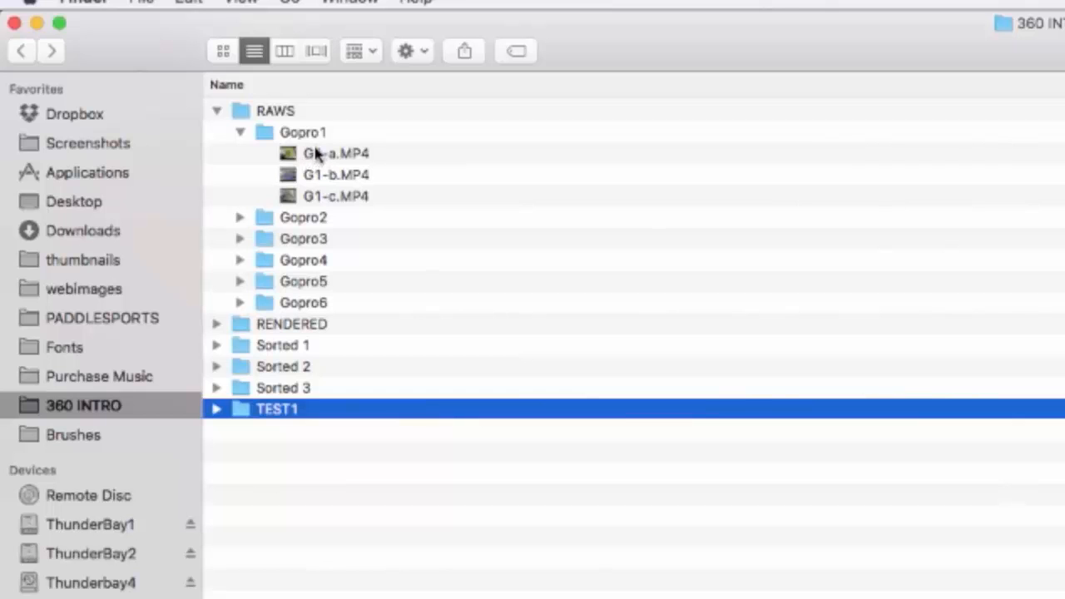
Expand the Gopro1 through Gopro6 folders inside RAWS to list the clips of every camera
click(239, 219)
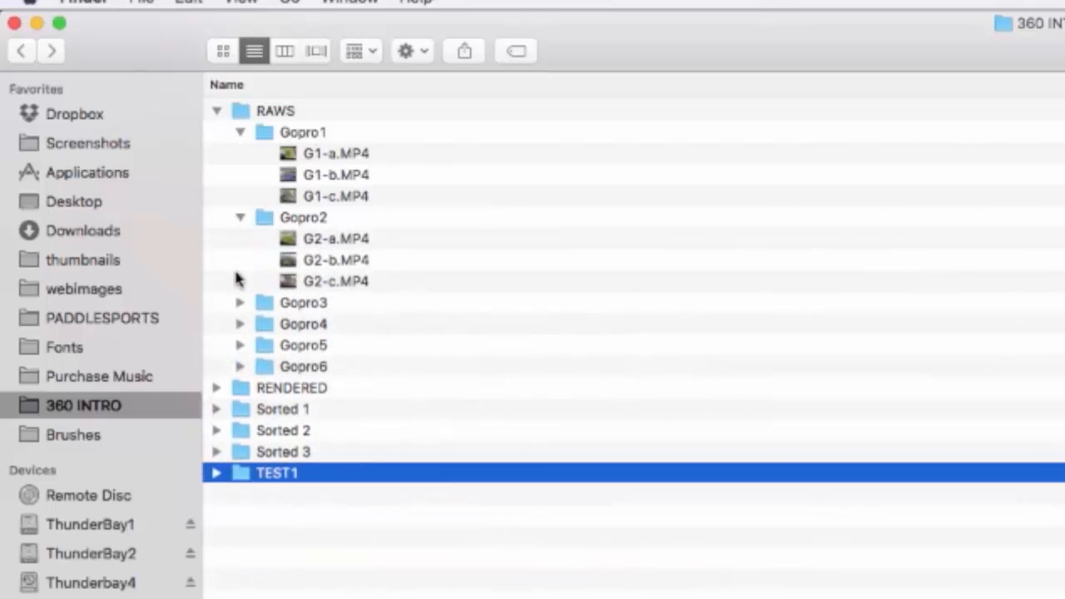
click(240, 303)
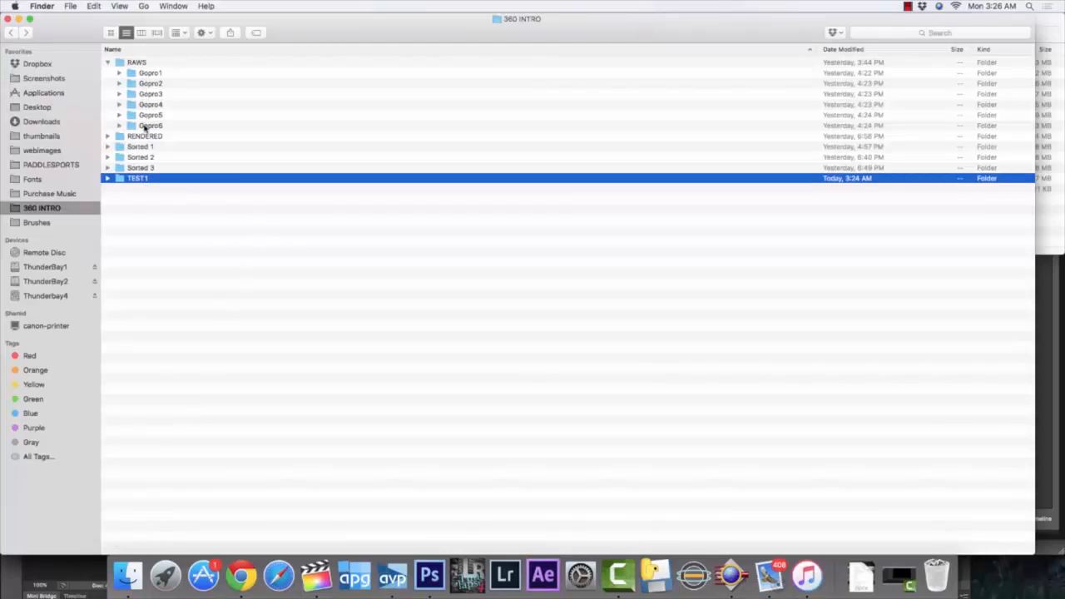
click(119, 73)
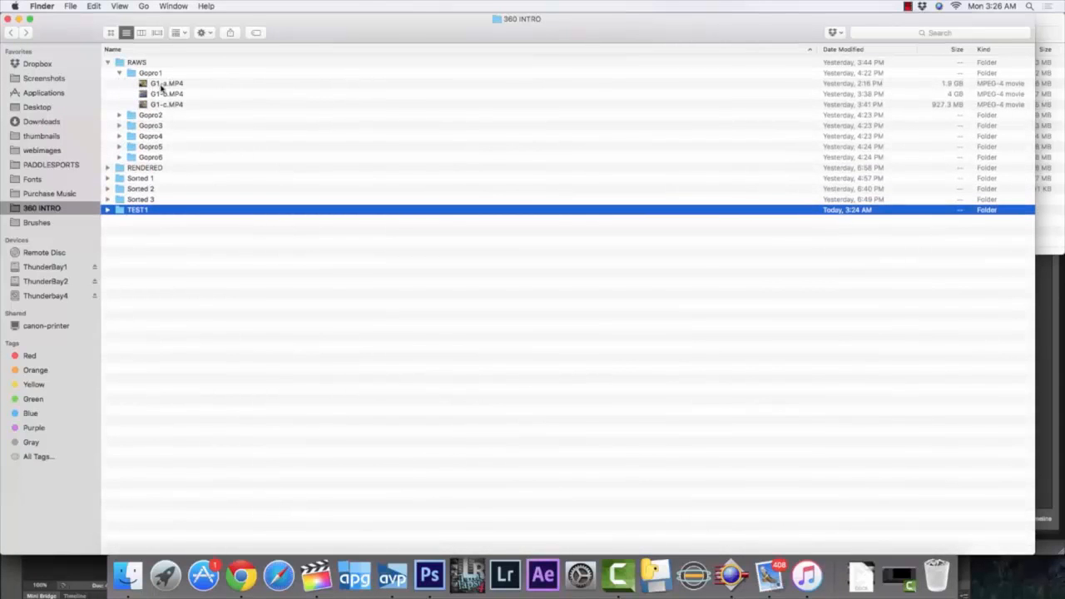
click(119, 115)
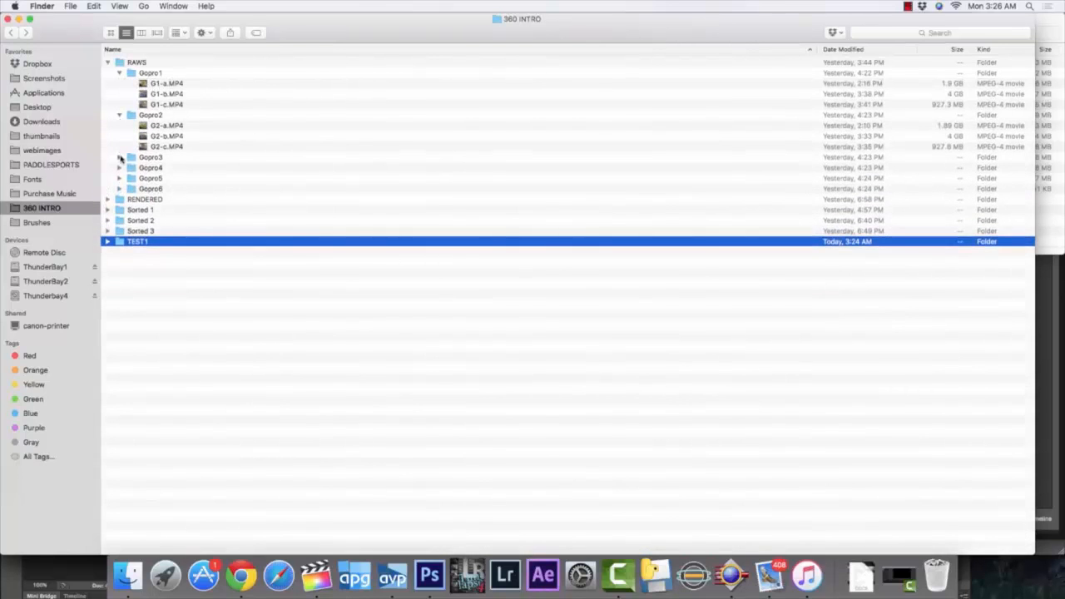
click(119, 157)
click(119, 200)
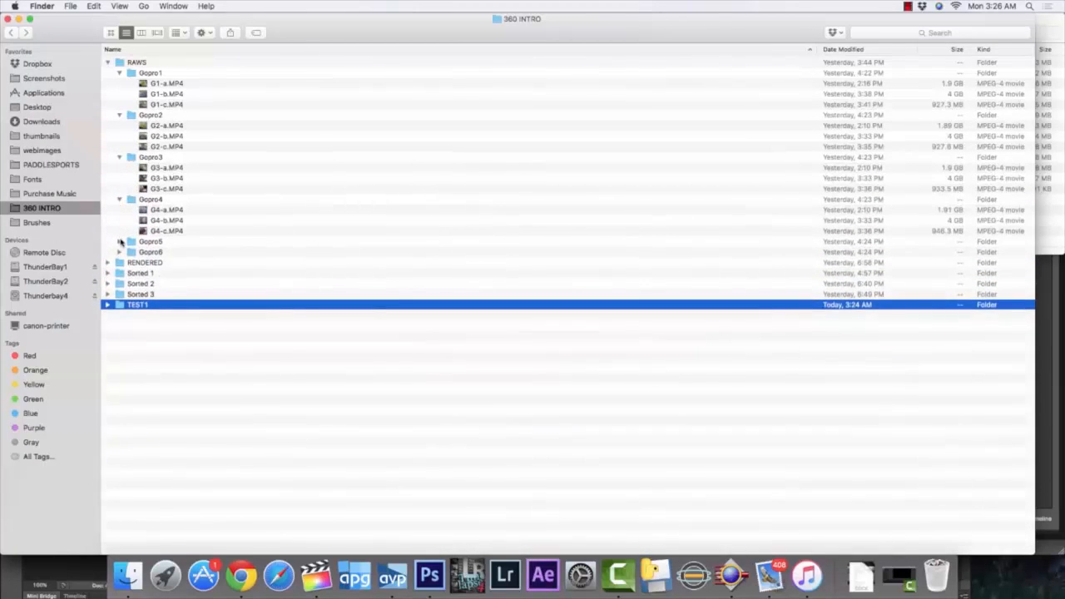
click(118, 241)
click(120, 283)
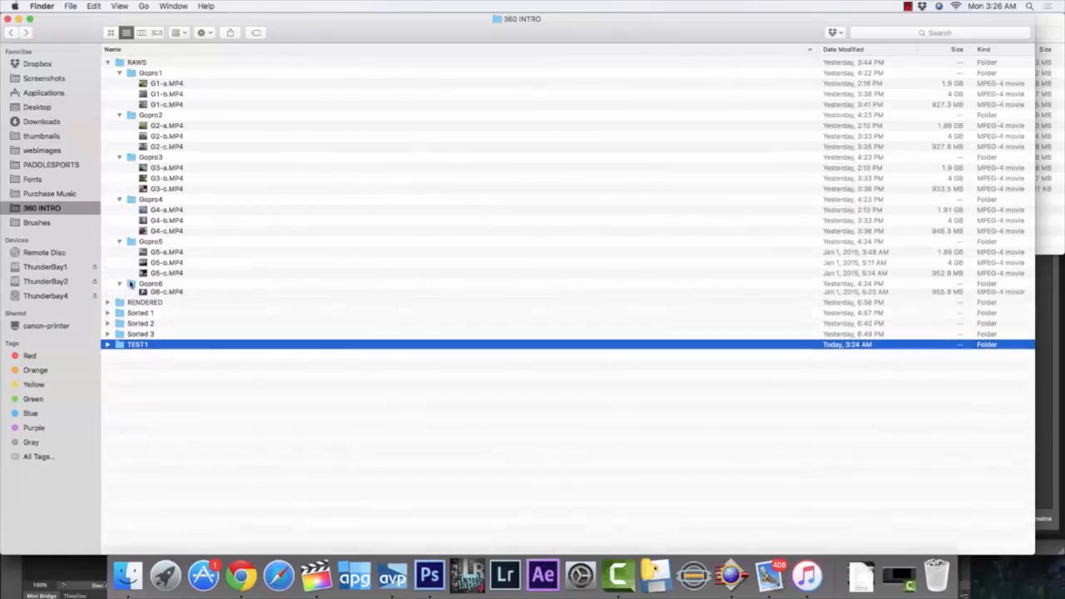
Copy the first clip of each camera, G1-a.MP4 through G6-a.MP4, into the TEST1 folder
click(162, 293)
super+click(168, 252)
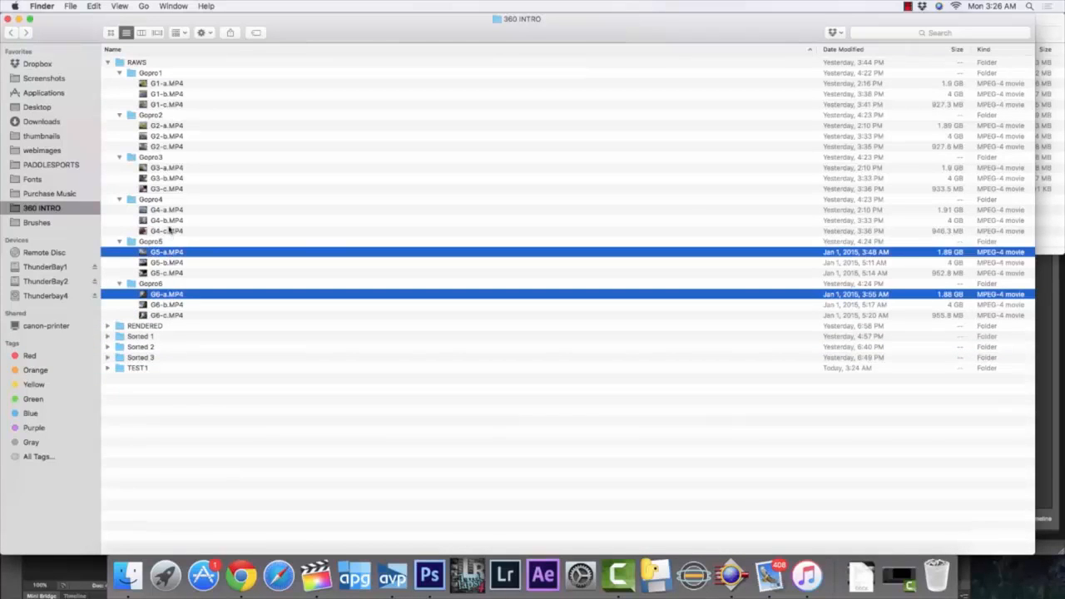
super+click(170, 211)
super+click(173, 169)
super+click(171, 125)
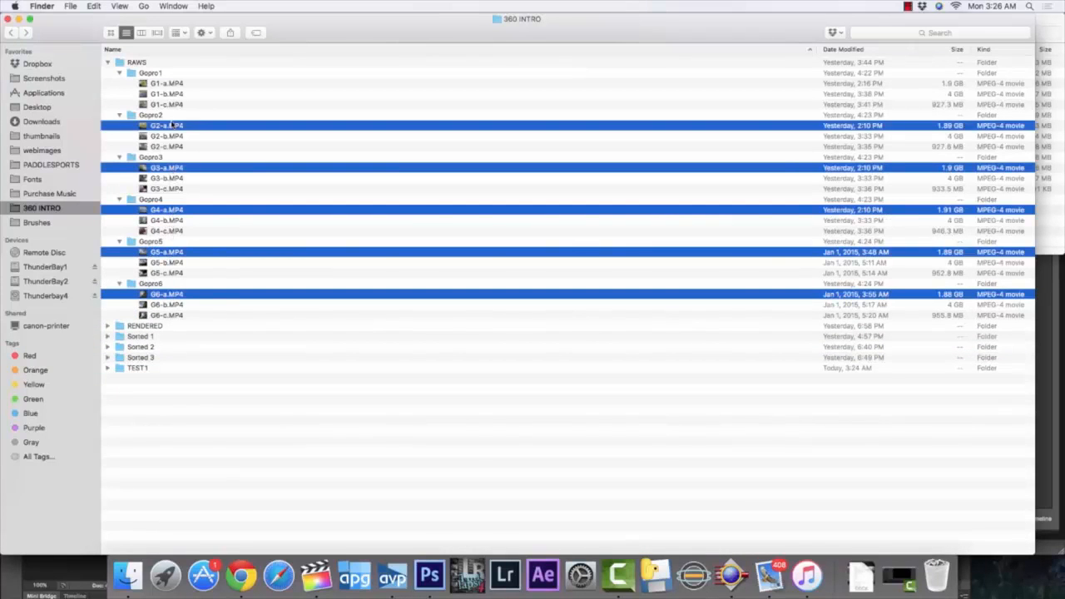
super+click(186, 85)
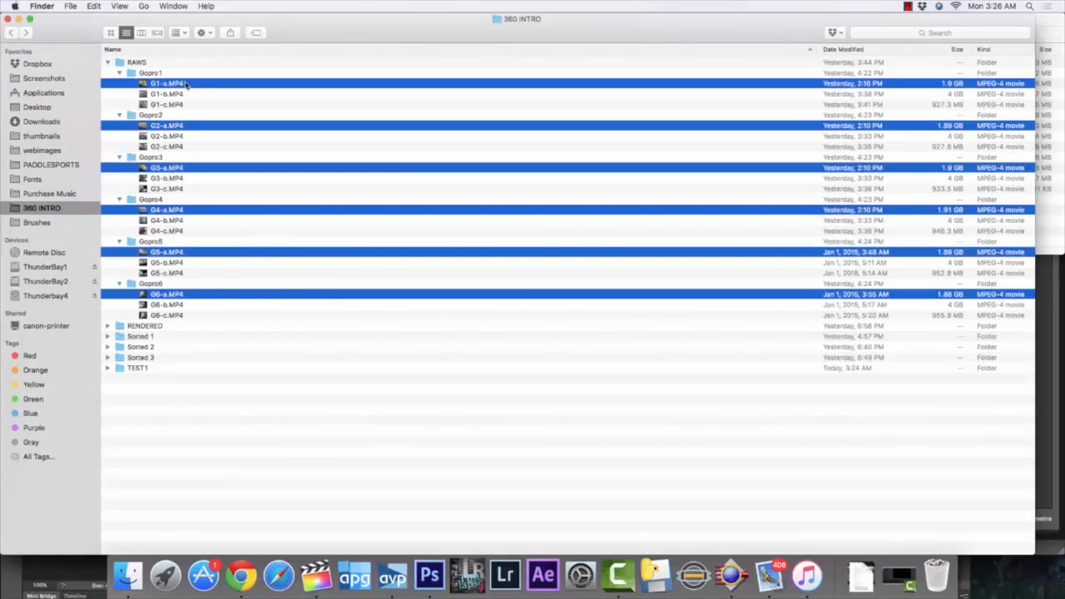
double_click(129, 367)
key(super+v)
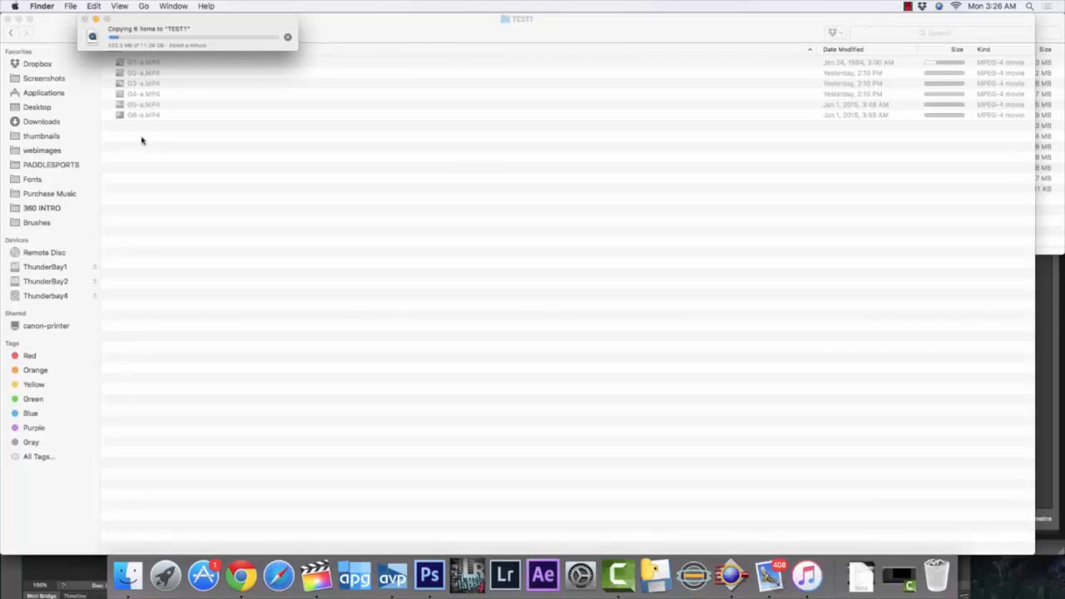
click(240, 576)
key(super+m)
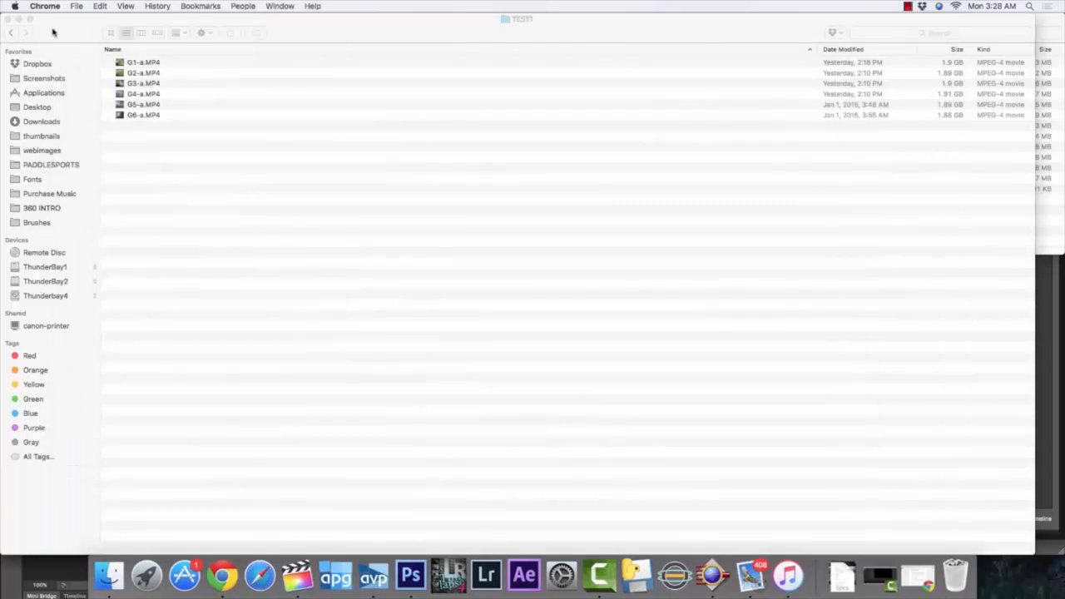
Move the TEST1 window aside and load all six of its clips into Autopano Video Pro as input videos
drag(52, 31, 561, 102)
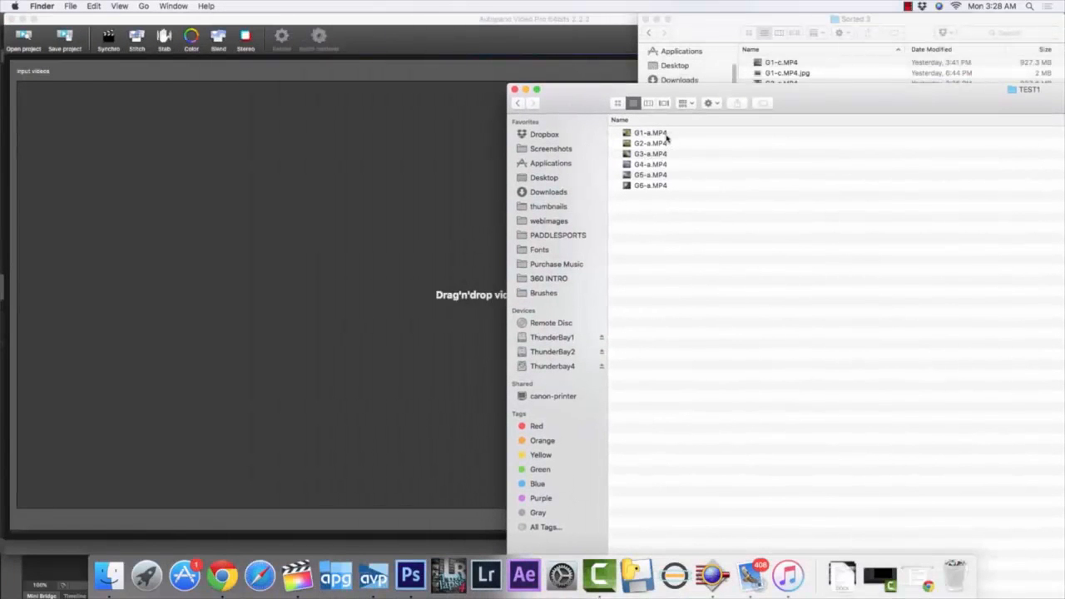
key(super+a)
drag(666, 135, 328, 357)
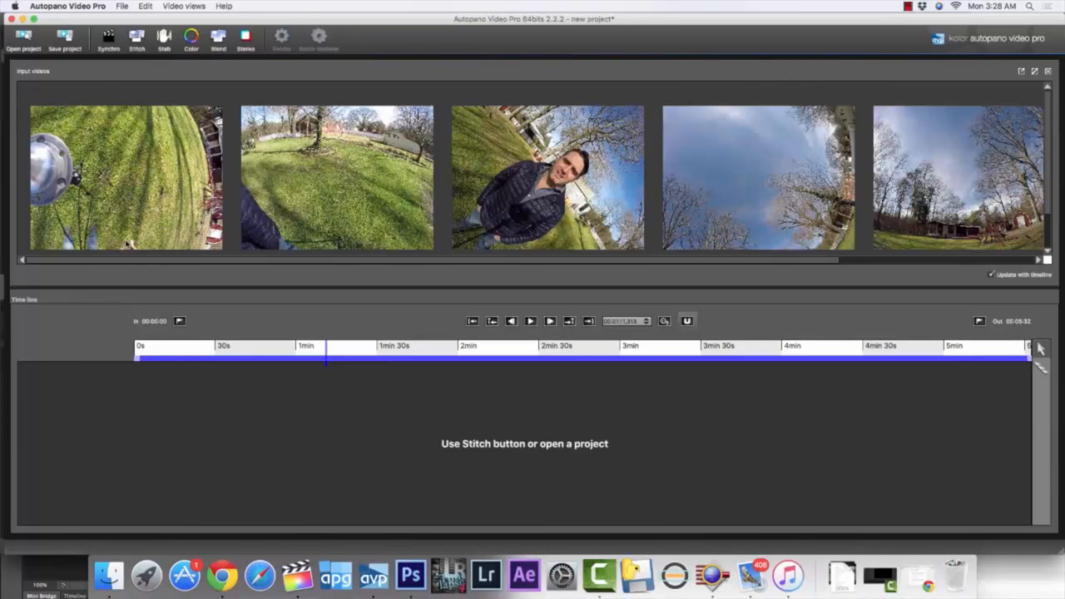
Open the synchronization settings with enough height to list all six videos, and set the current timeline position to about 28 s
click(108, 38)
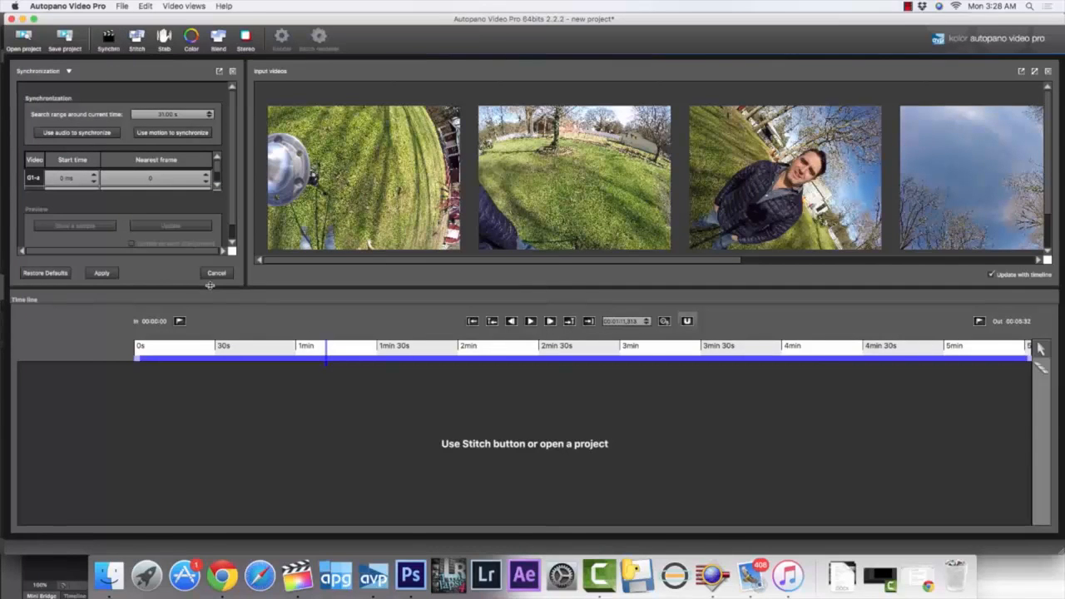
drag(210, 289, 251, 477)
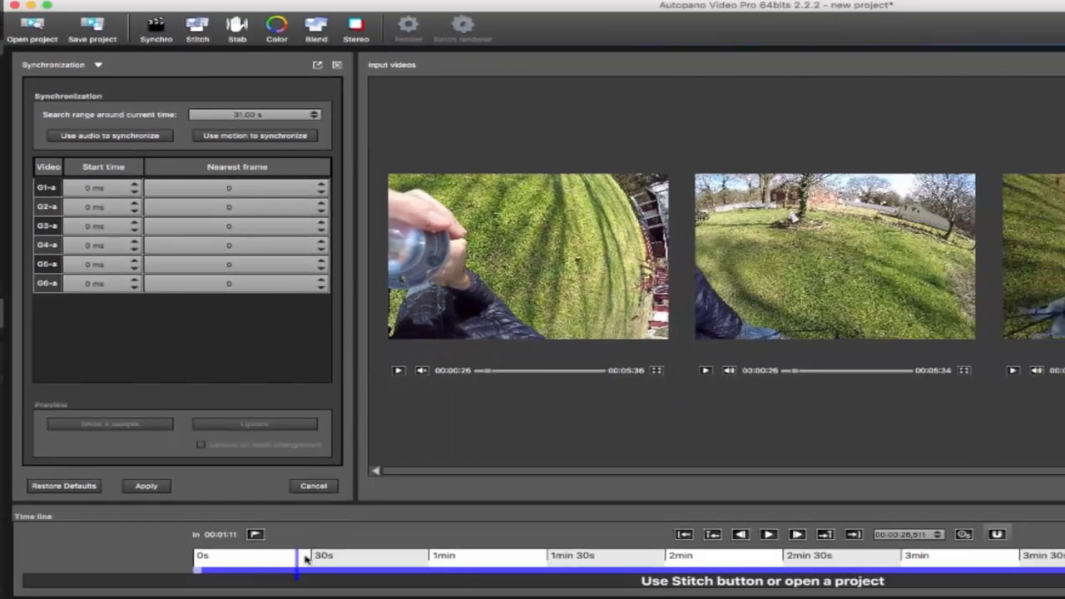
click(304, 560)
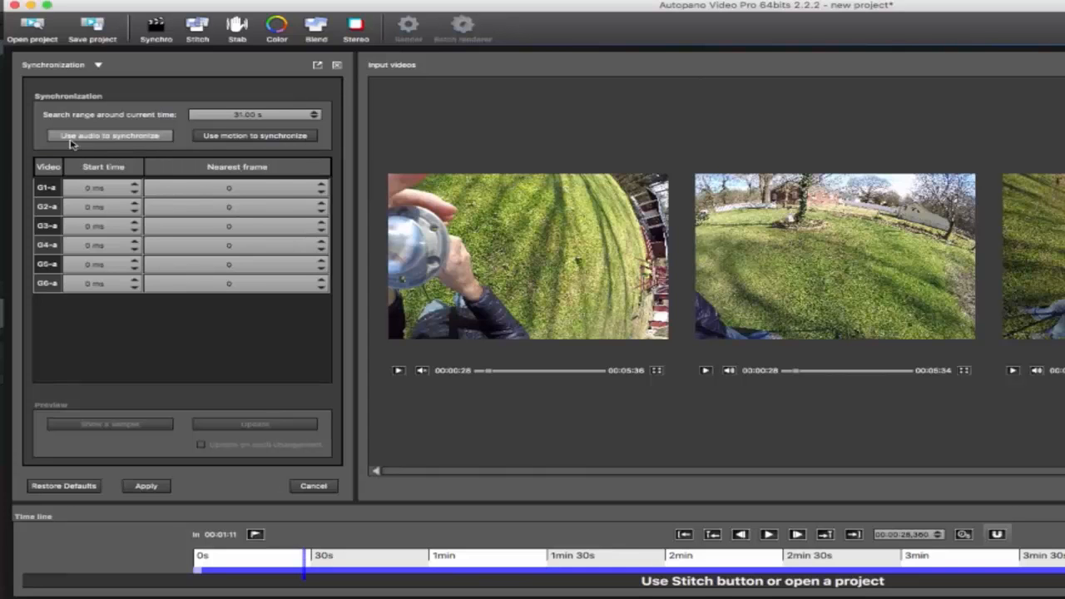
Set the search range around the current time to 45 s, synchronize the videos by motion and apply the result
click(314, 112)
click(315, 112)
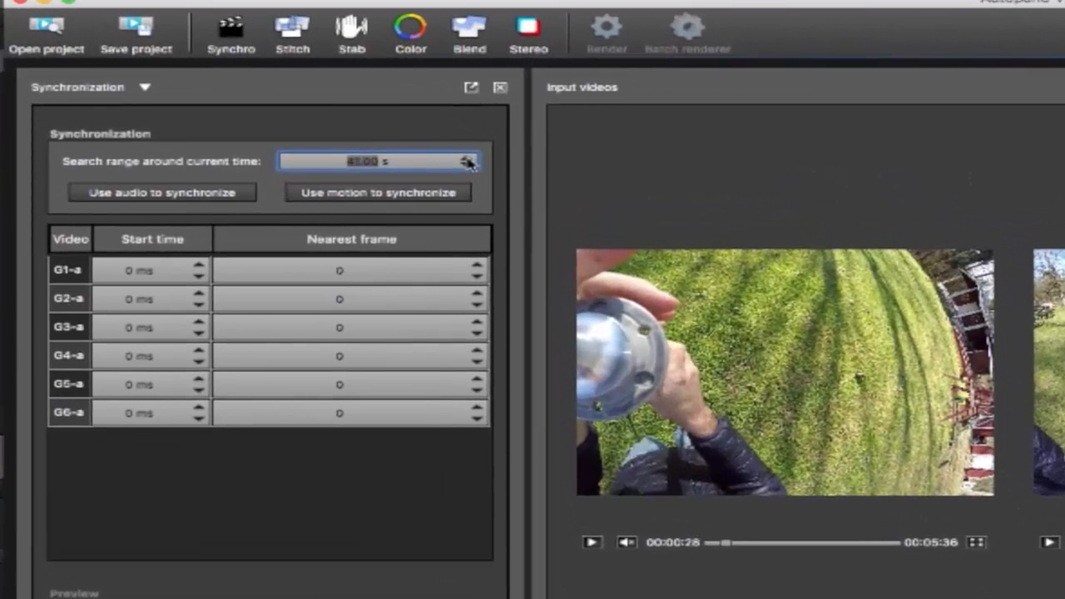
click(341, 160)
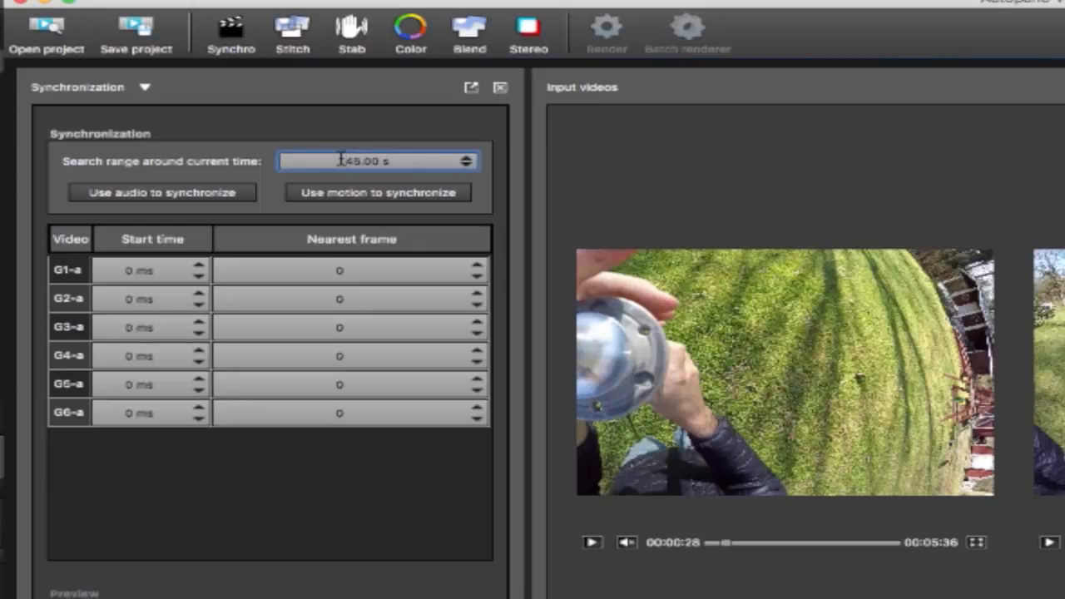
click(310, 198)
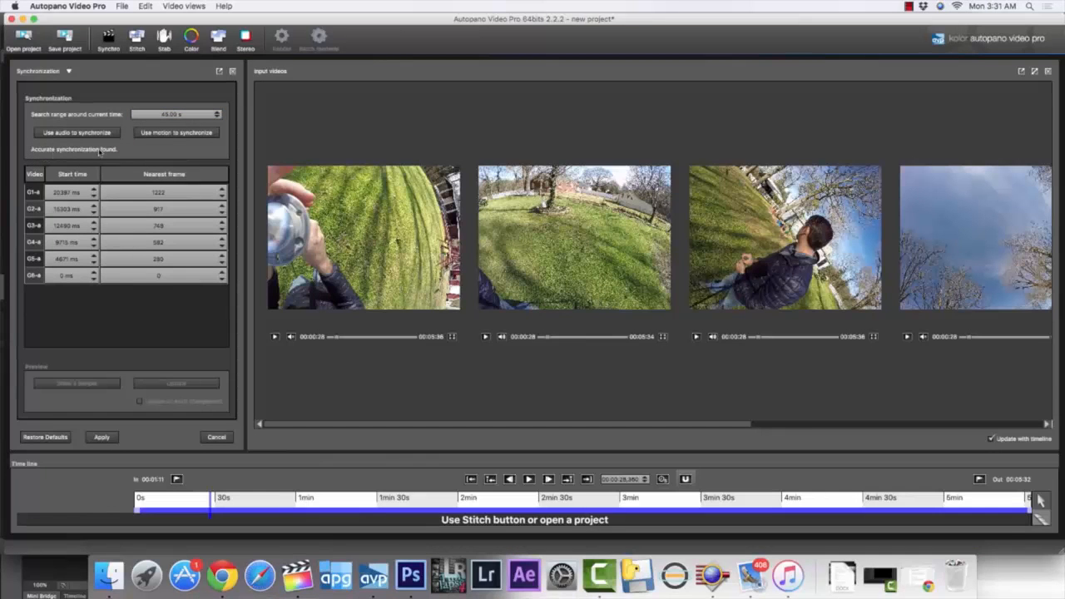
click(101, 437)
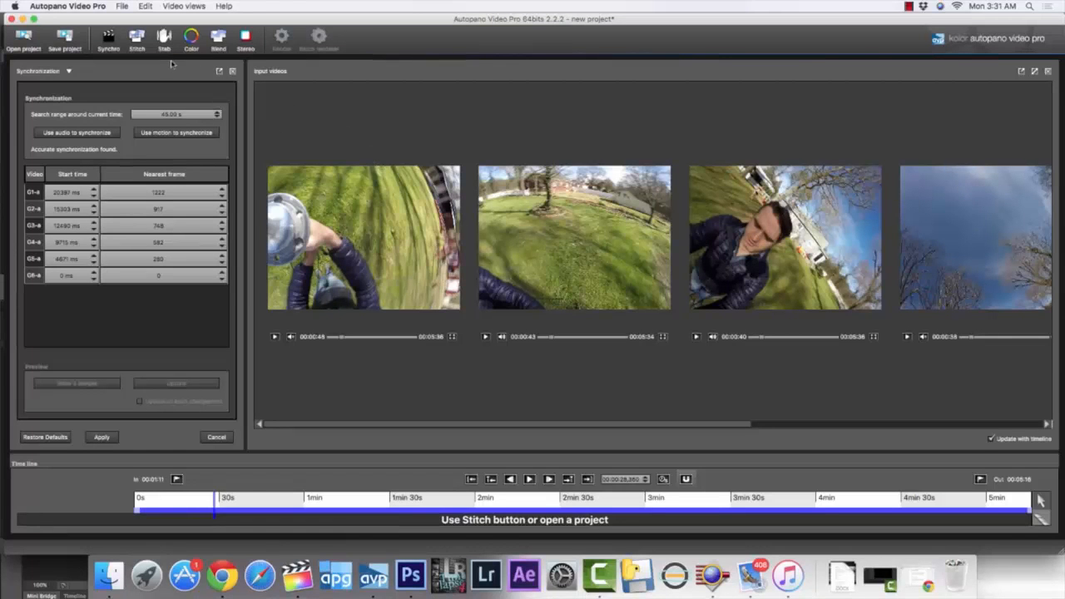
Shorten the timeline selection to end at about 2 min 30 s and stitch the videos as GoPro over the current selection
click(143, 44)
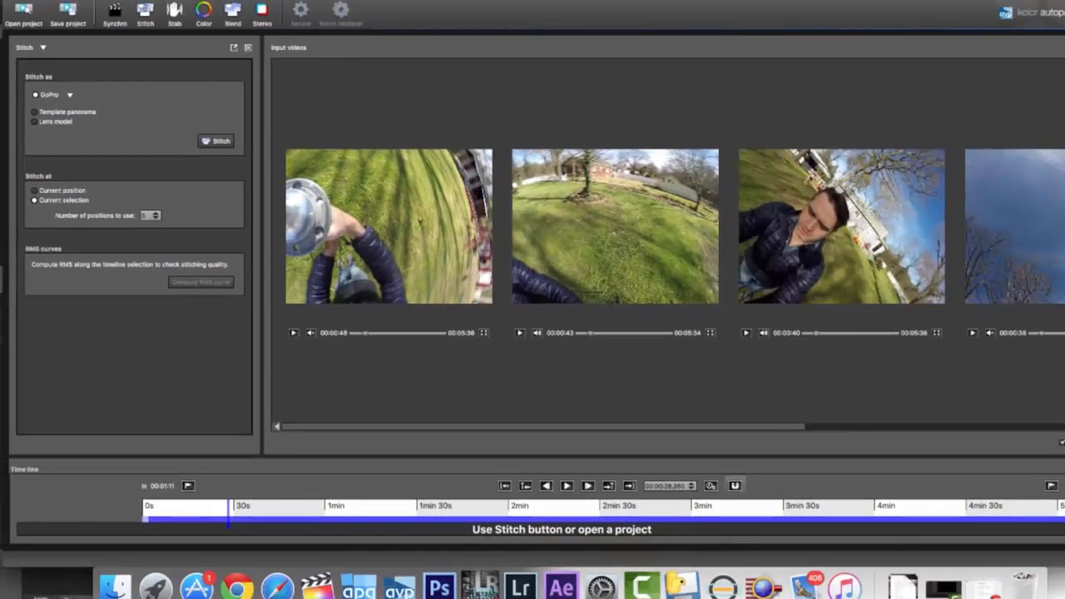
click(592, 515)
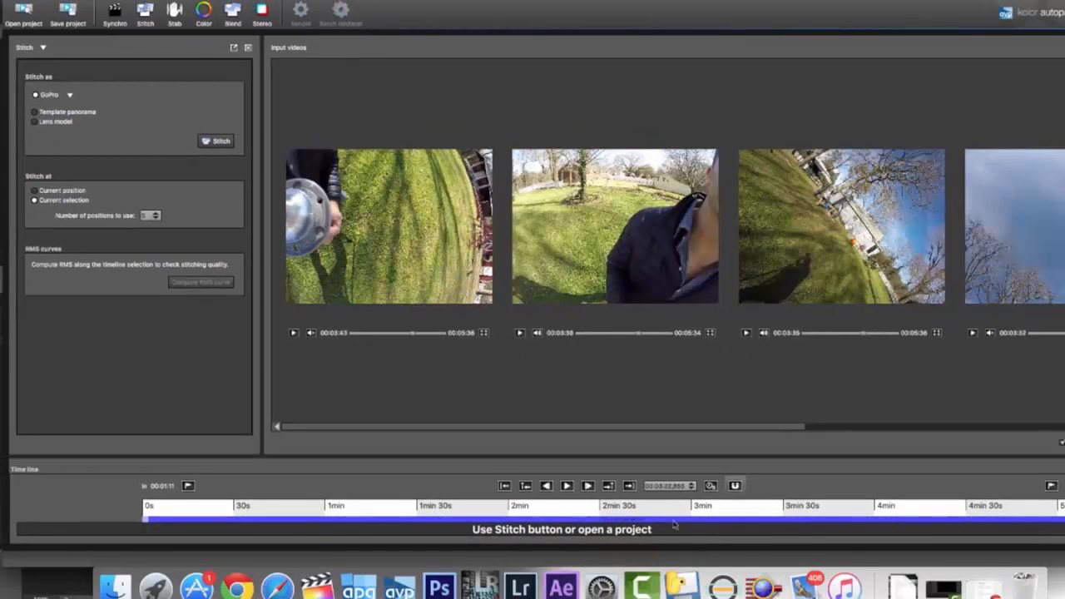
mouse_move(590, 521)
mouse_down()
mouse_move(552, 523)
mouse_move(608, 521)
mouse_up()
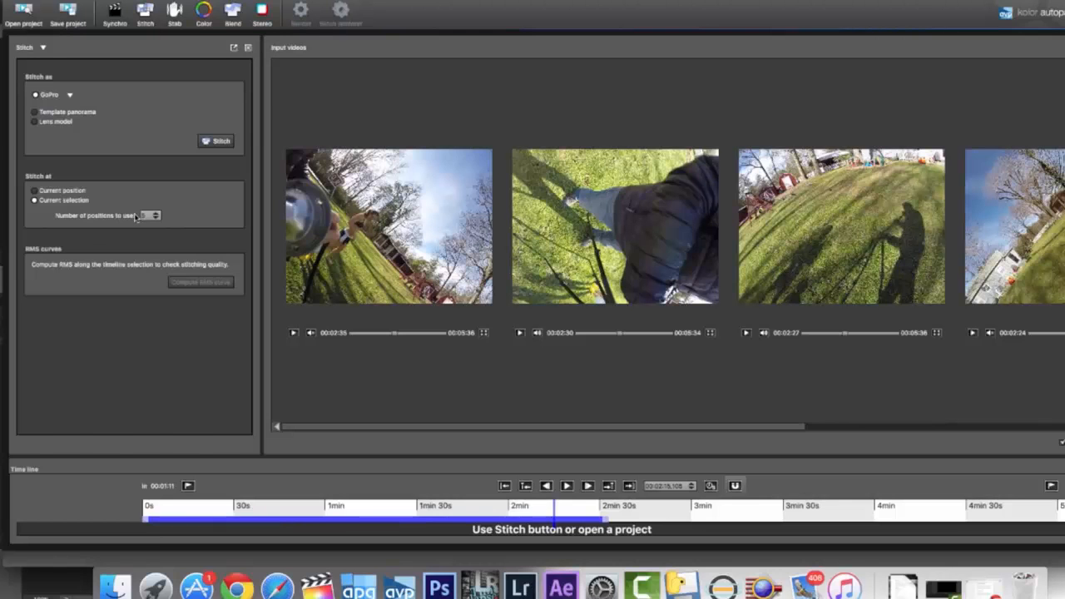
click(208, 143)
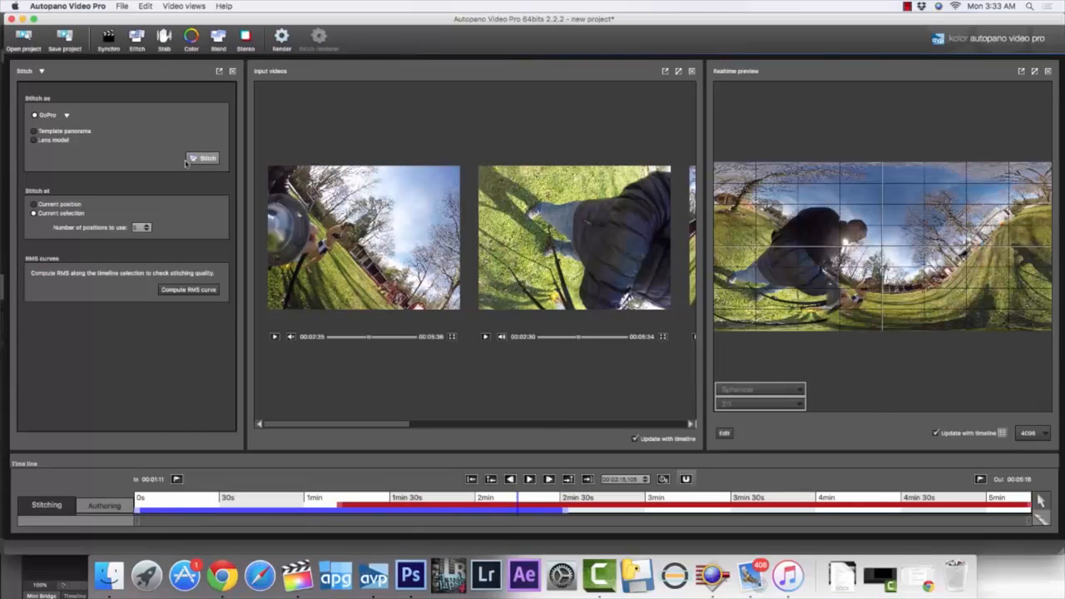
Close the stitch settings and the input videos view, and show the realtime preview at about 1 min 47 s
click(233, 72)
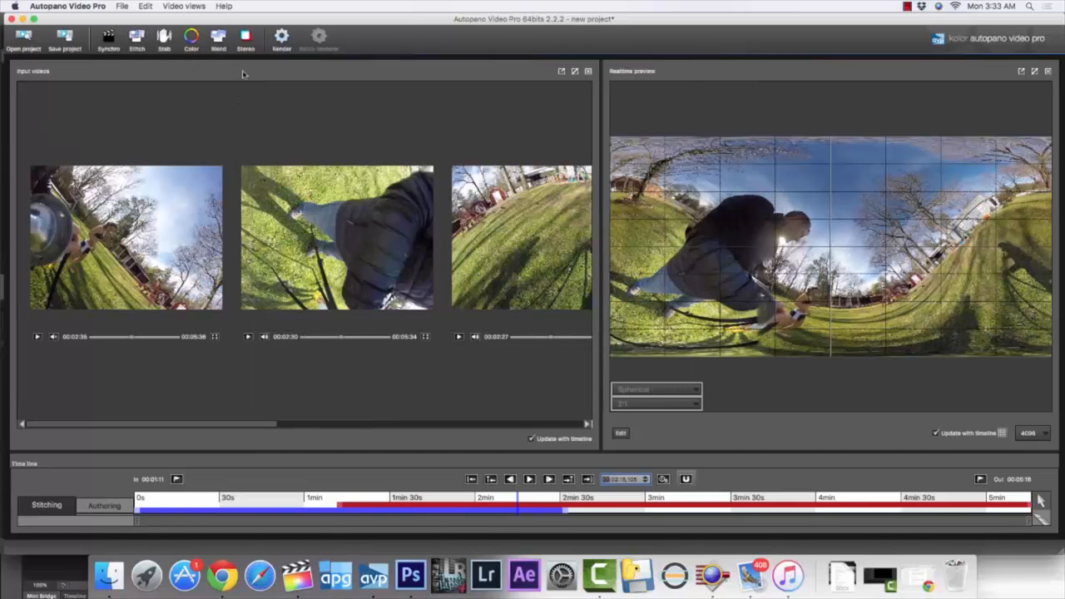
click(587, 71)
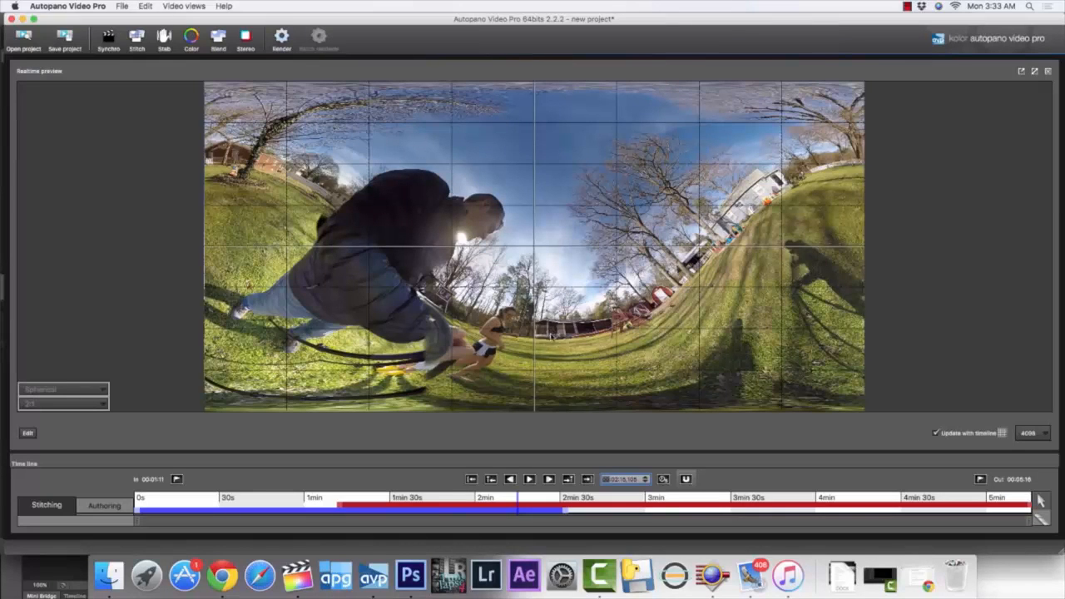
click(439, 499)
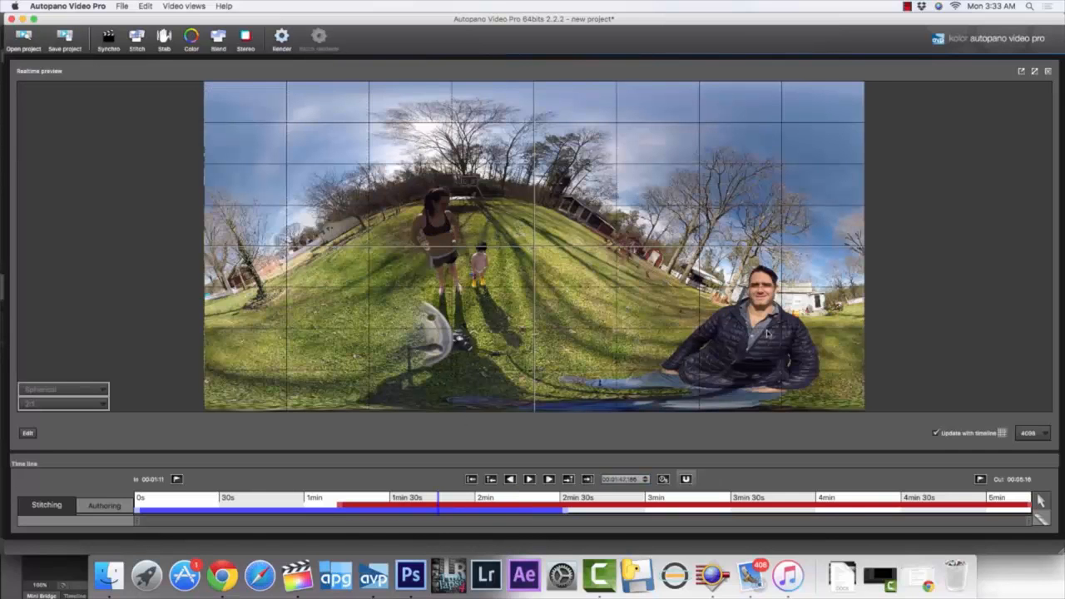
Level the panorama's horizon on the middle grid line, center the standing man in the frame and apply the new orientation
drag(760, 335, 763, 274)
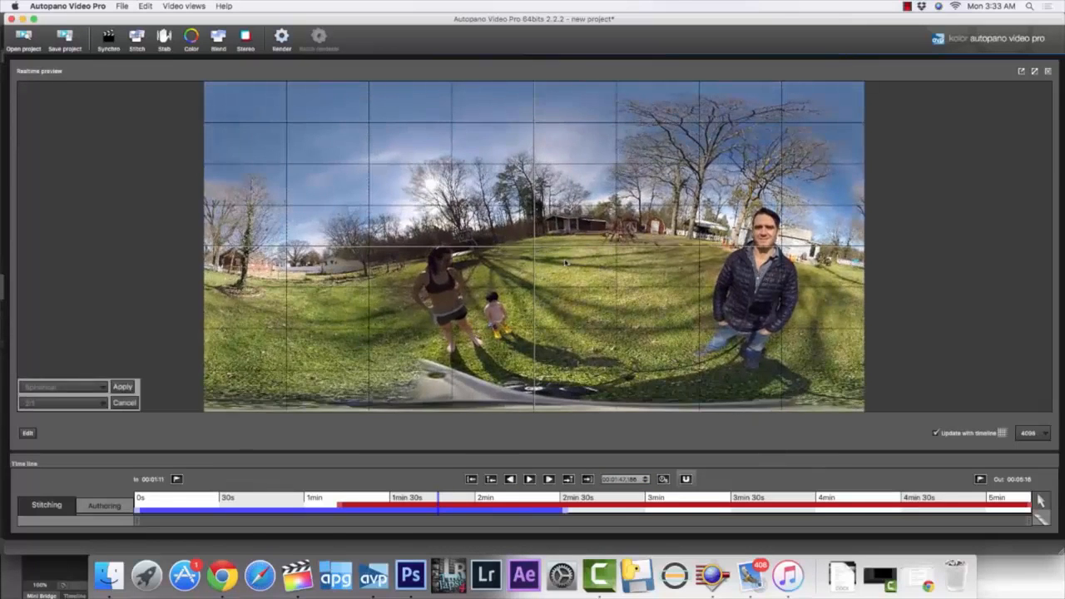
drag(559, 240, 539, 270)
drag(771, 252, 533, 252)
drag(321, 279, 321, 276)
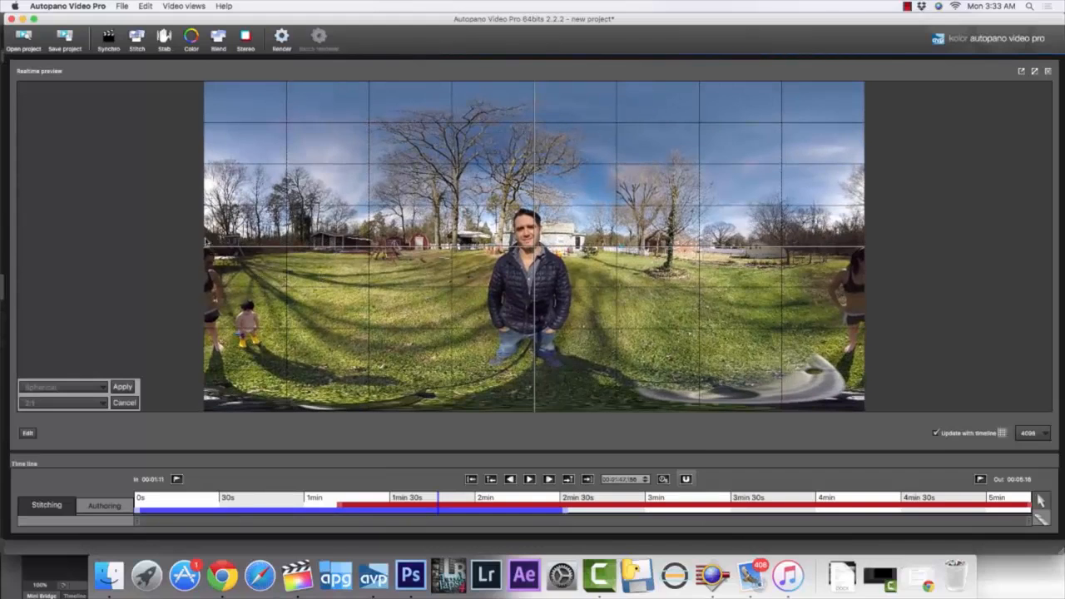
drag(202, 267, 198, 261)
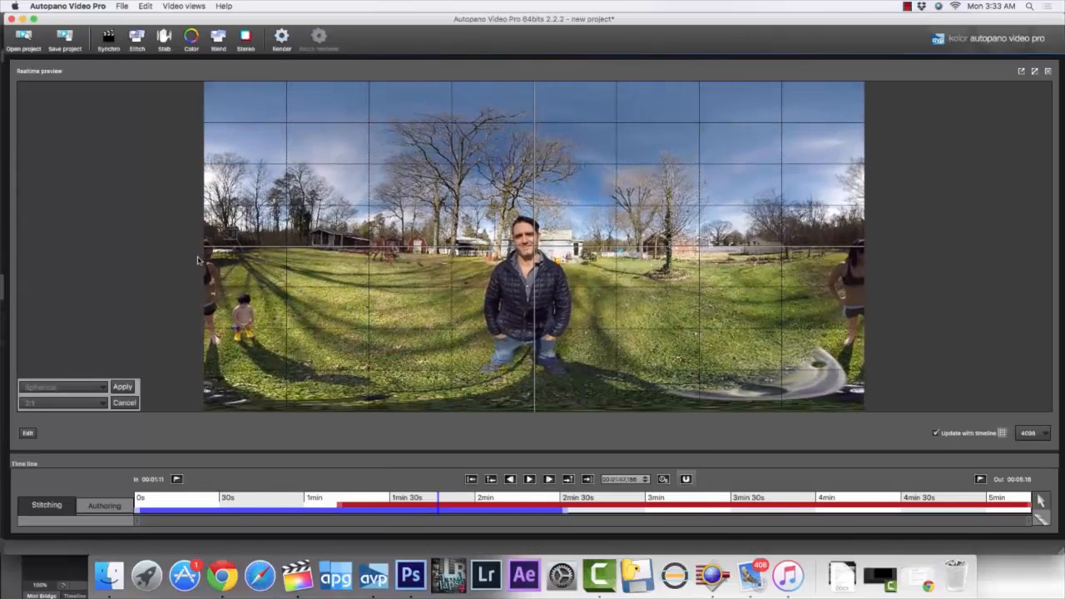
drag(667, 269, 667, 264)
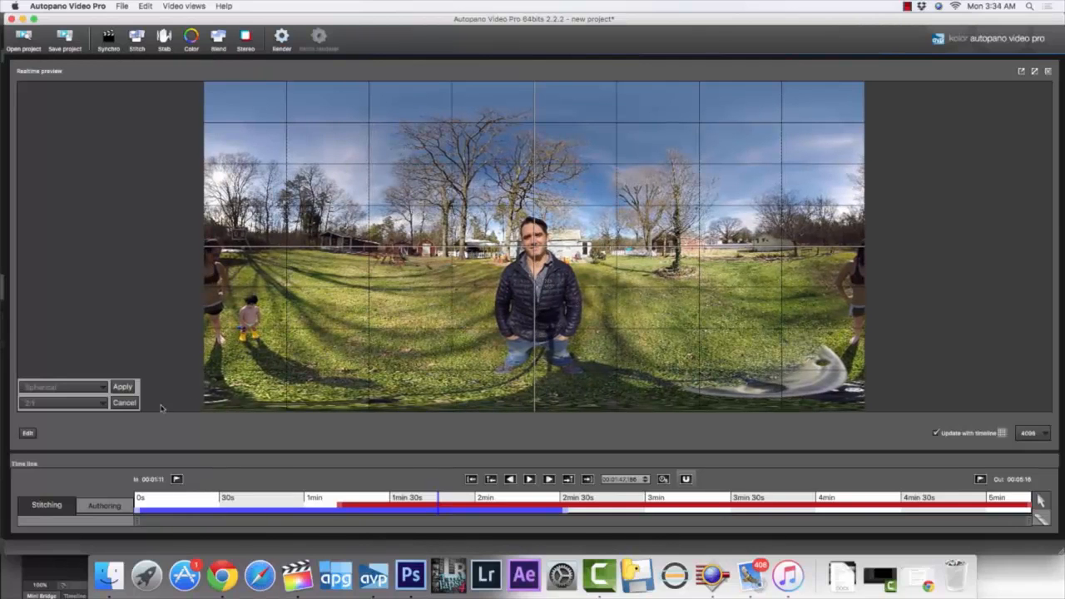
click(123, 388)
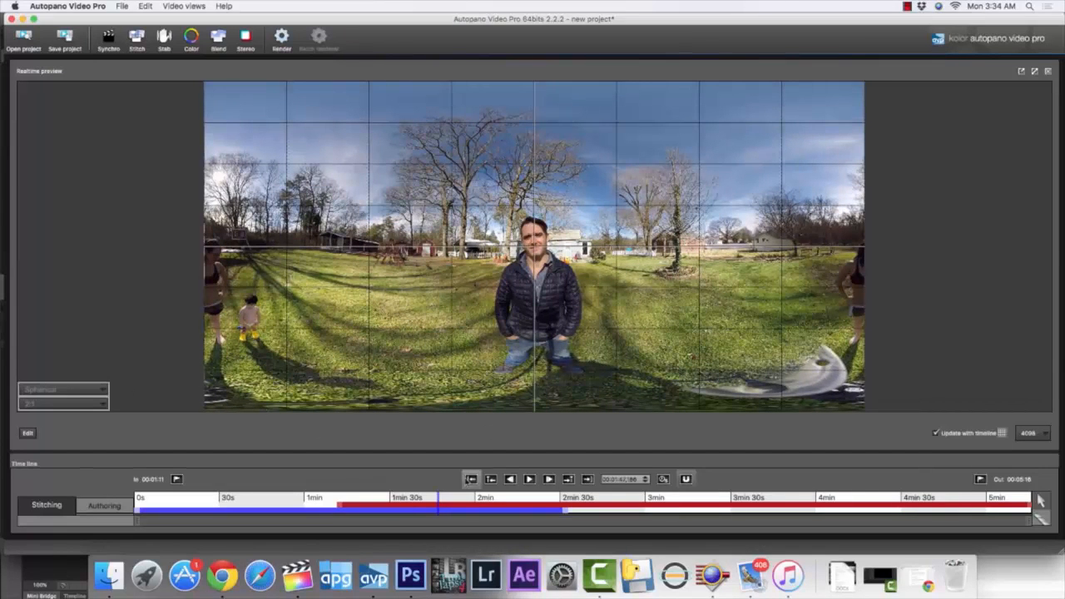
Check the reoriented panorama at several other moments on the timeline, ending at about 2 min 5 s
click(427, 499)
click(407, 497)
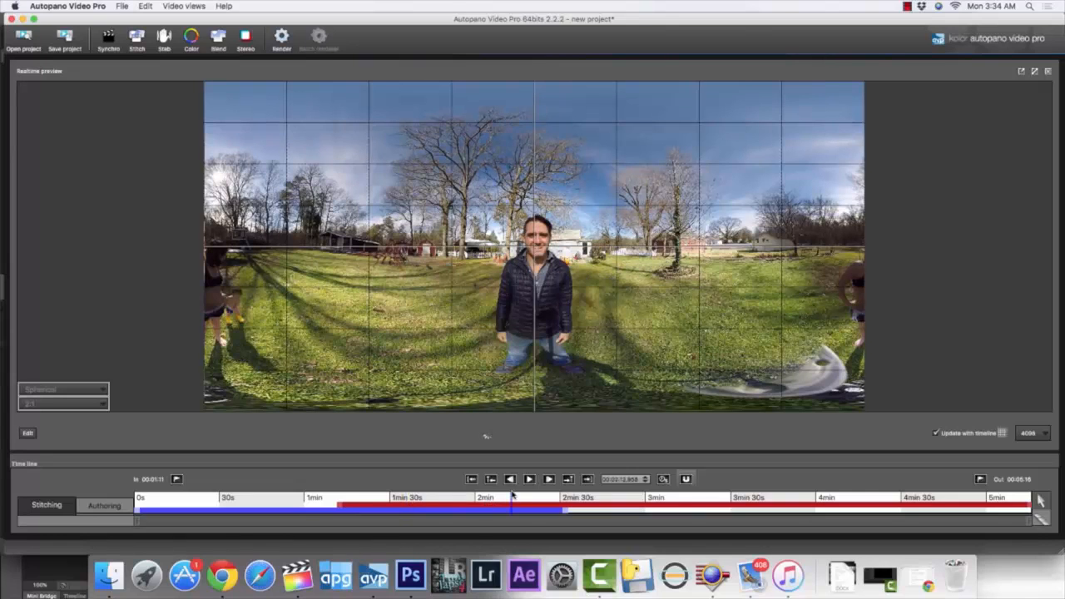
click(490, 498)
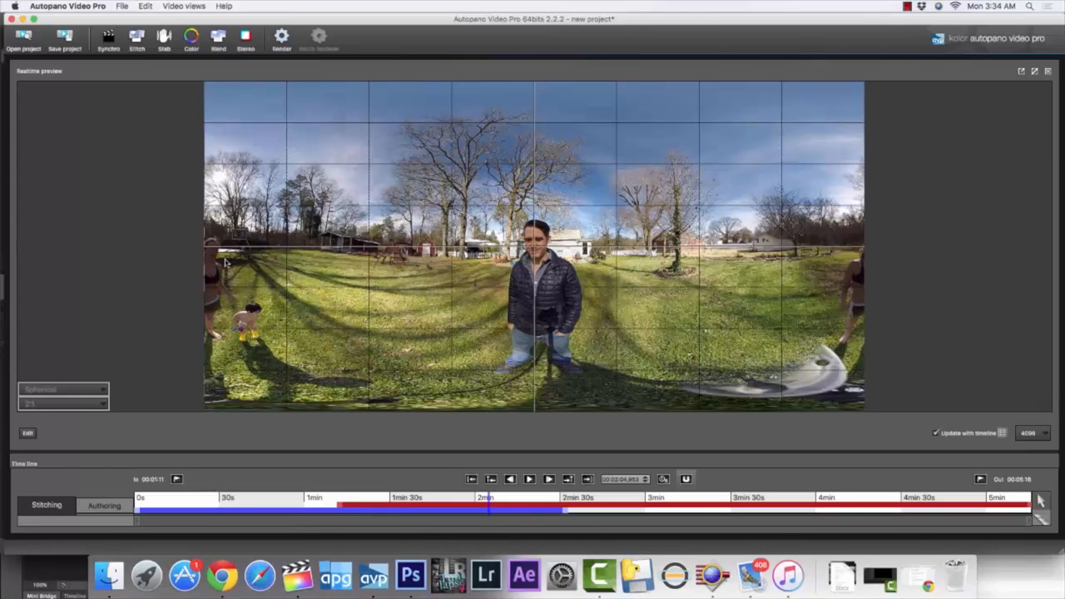
Enable the Color correction type in addition to exposure and vignetting and apply the color correction to the panorama
click(190, 42)
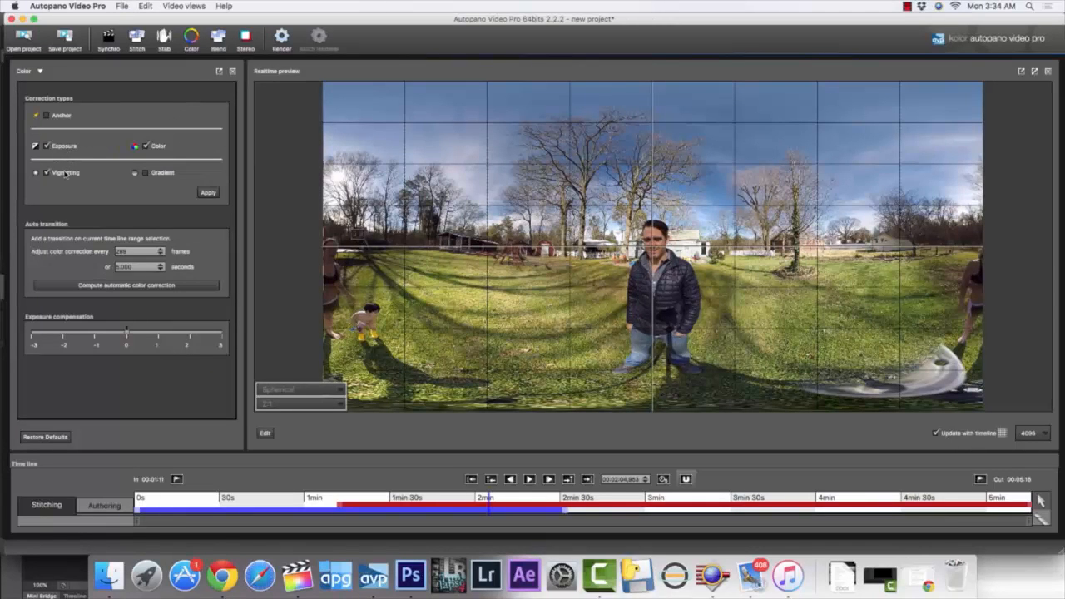
click(146, 146)
click(204, 193)
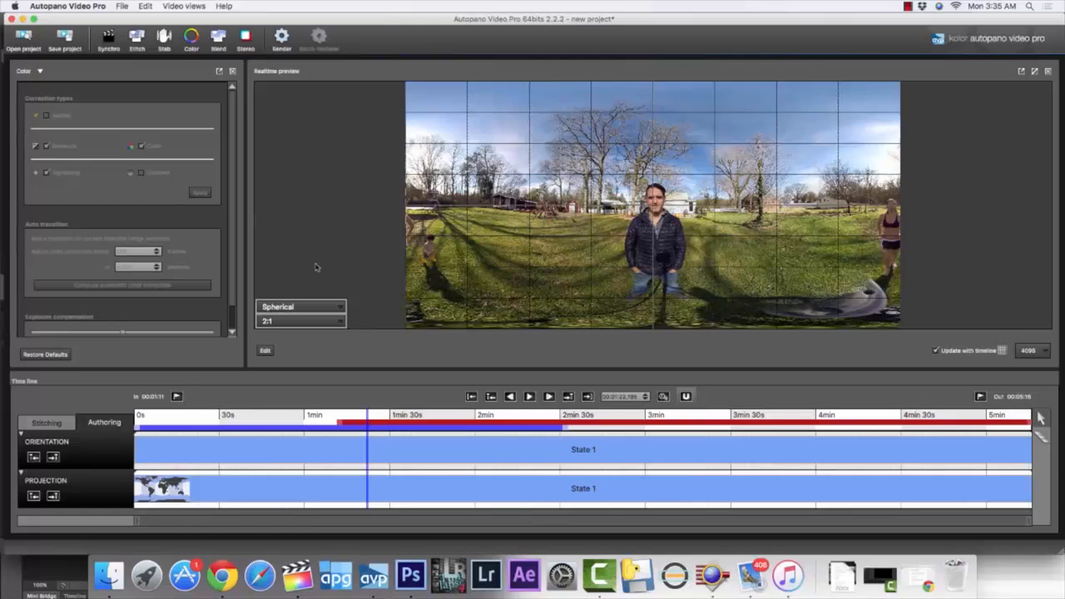
Try the Little planet projection on the zoomed-in panorama preview and cancel the projection change
scroll(301, 267, up, 3)
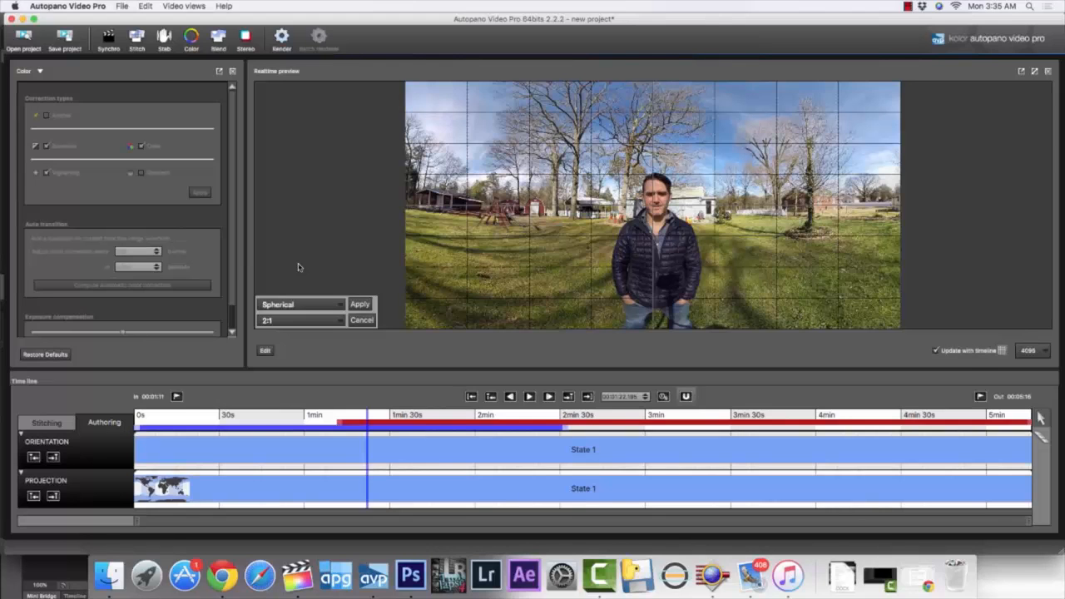
click(308, 304)
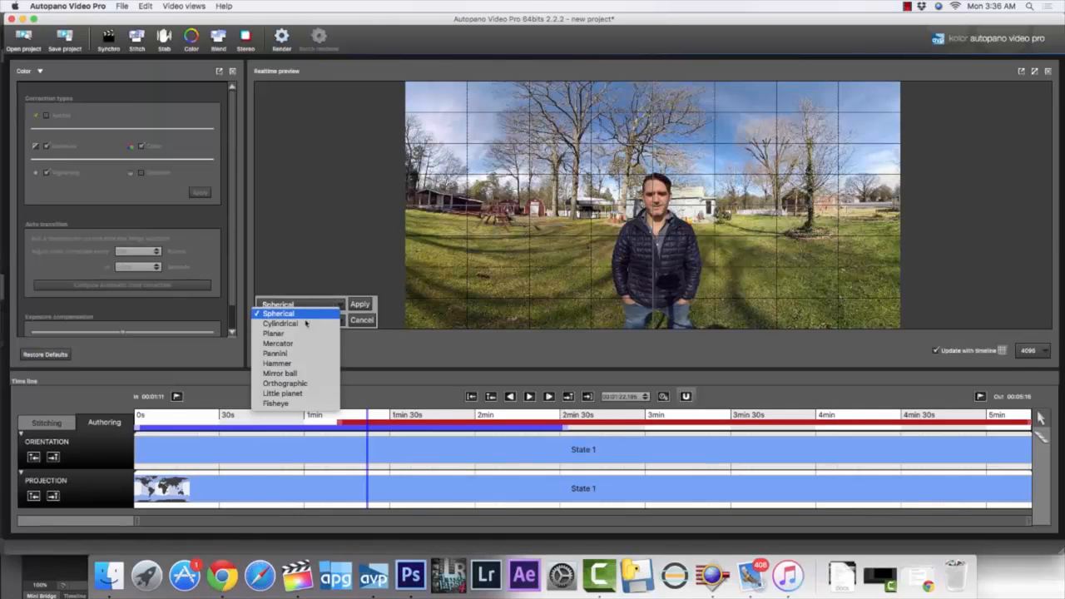
click(283, 393)
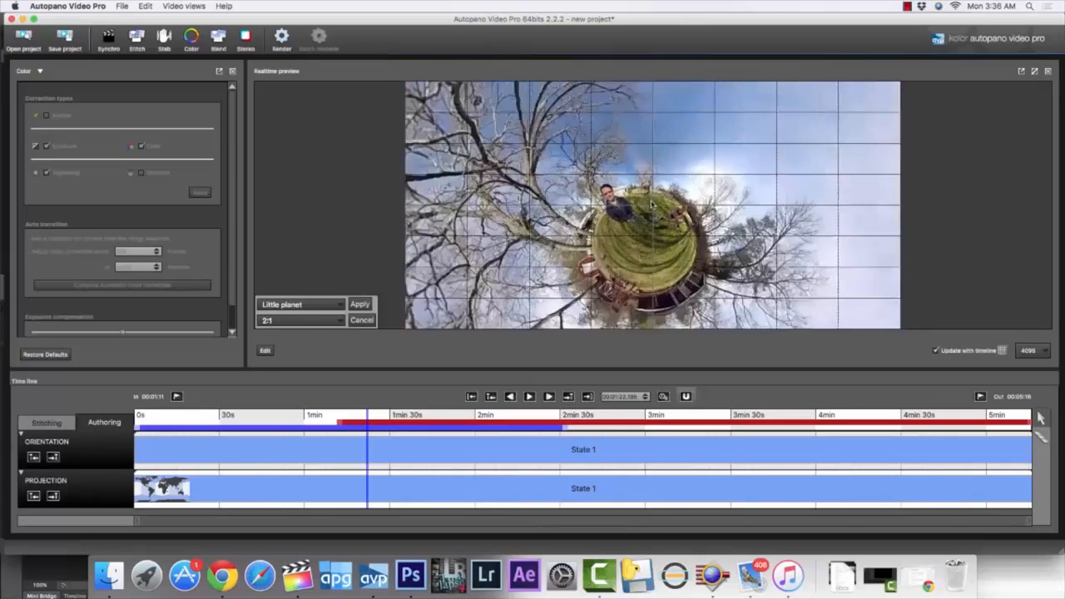
click(361, 320)
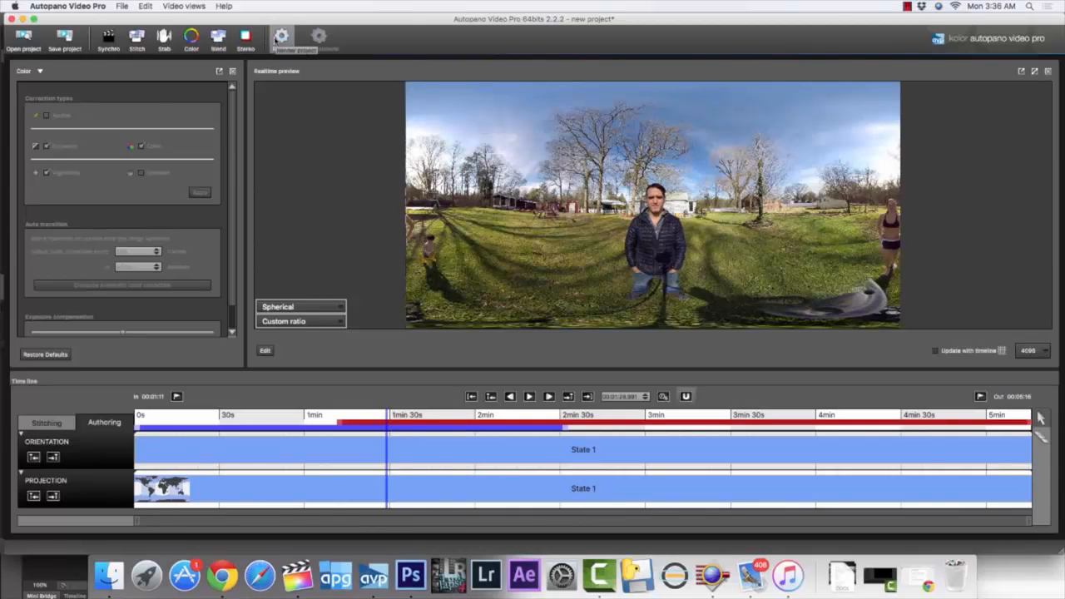
Open the current panorama for editing in Autopano Giga and activate mask editing with its keep and remove markers
click(166, 40)
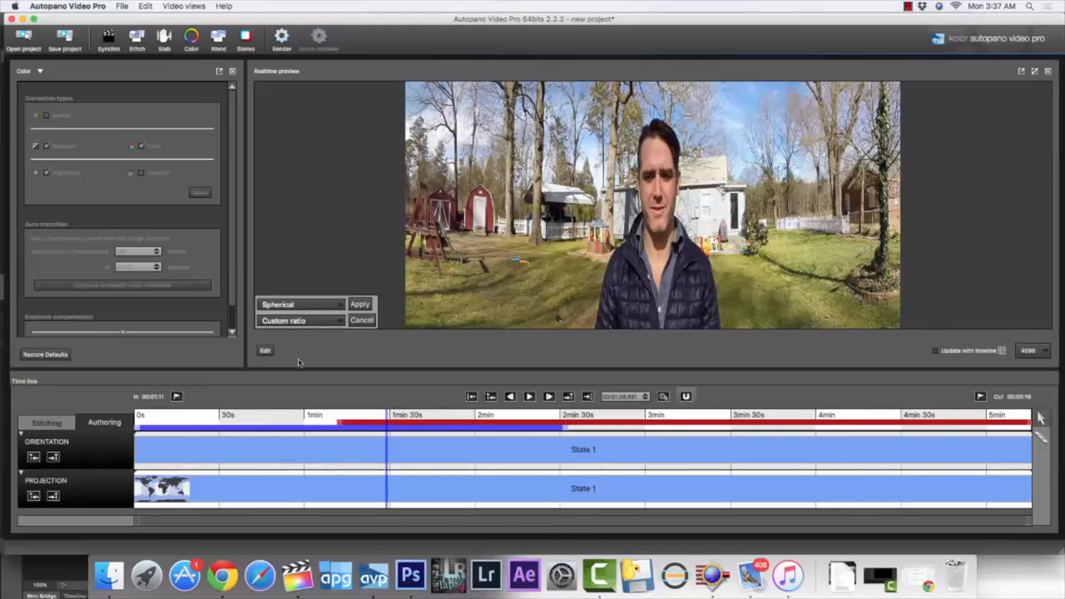
click(265, 352)
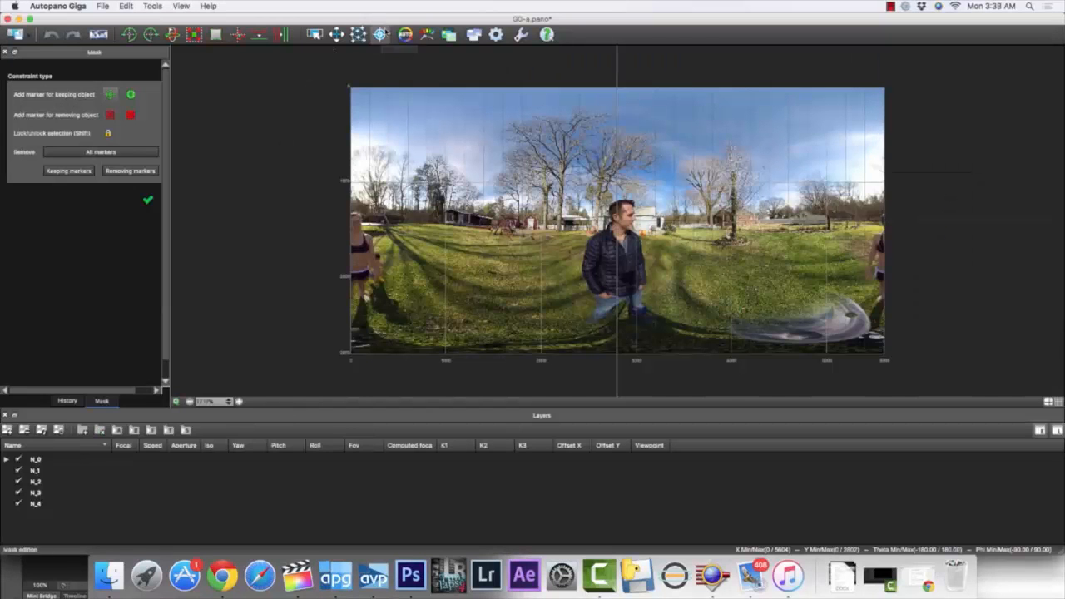
click(379, 35)
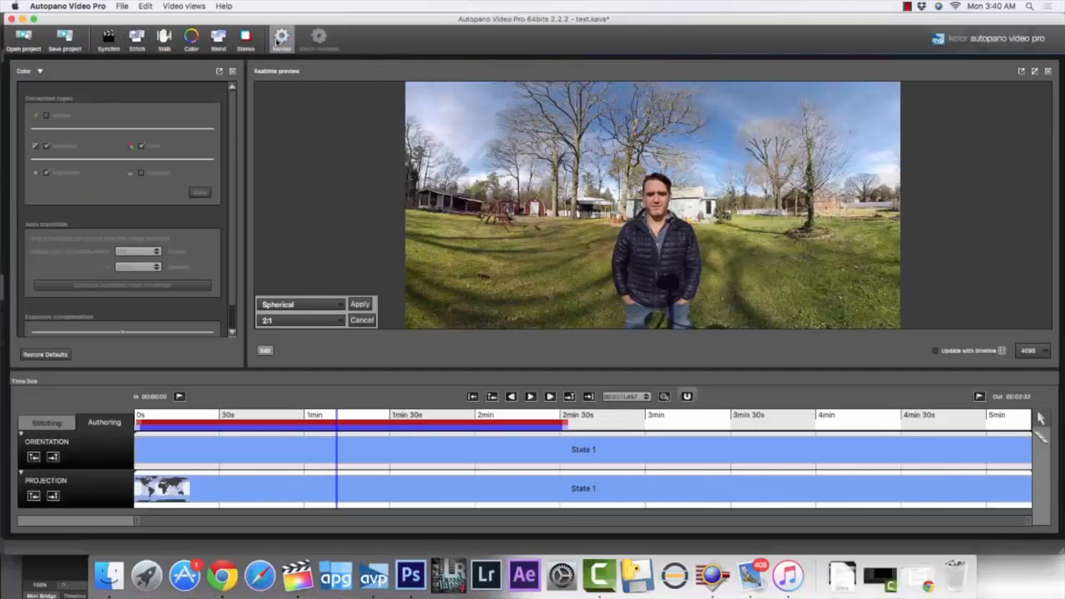
Open the render settings with Mp4 as output type and the H.264 Auto (HD or 4K UHDTV) preset
click(279, 39)
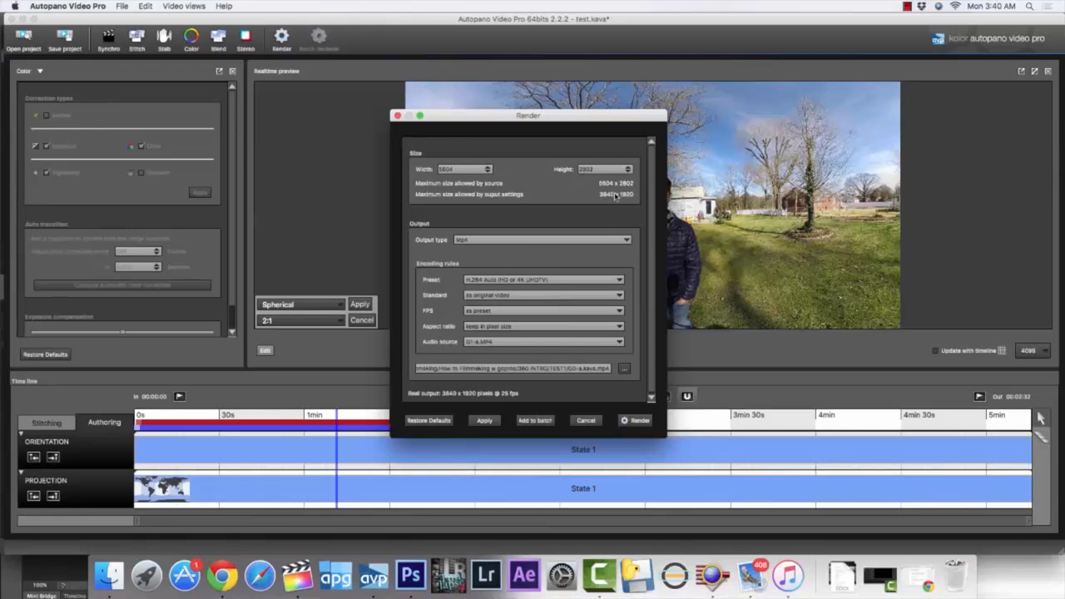
click(510, 242)
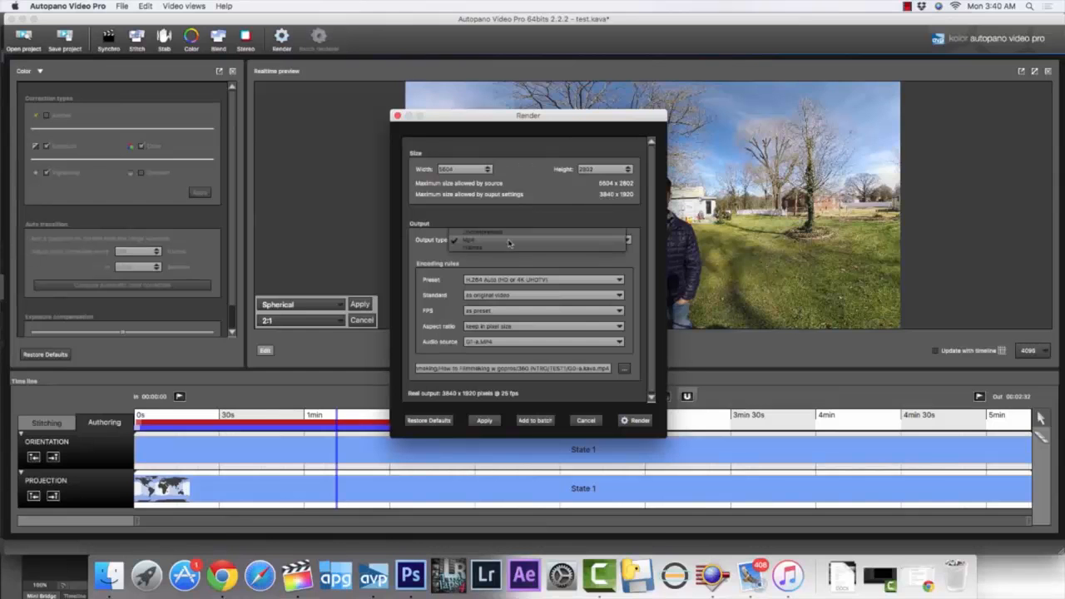
click(493, 242)
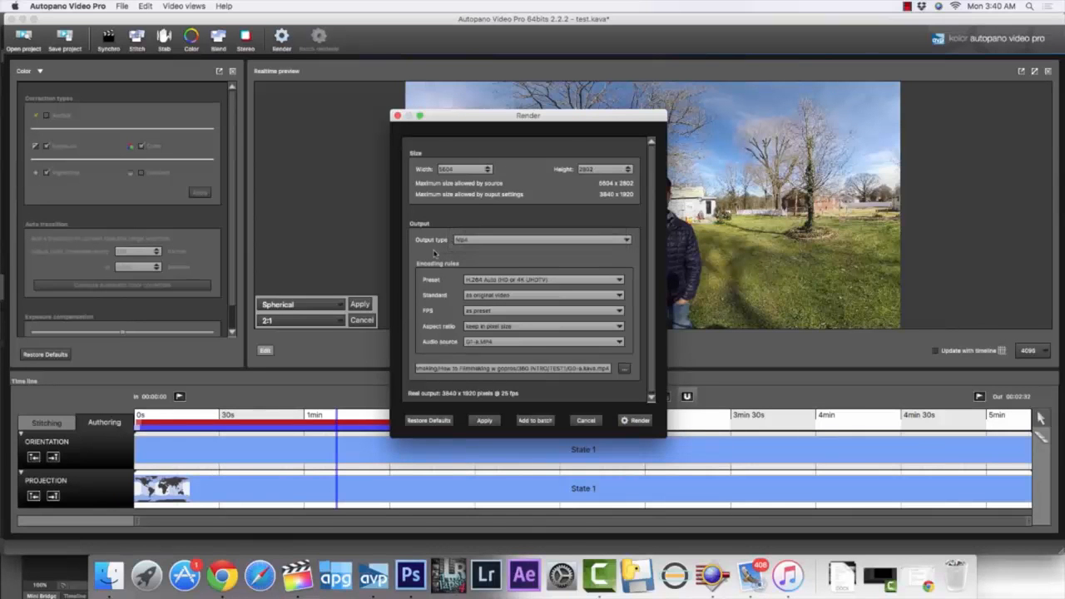
click(479, 287)
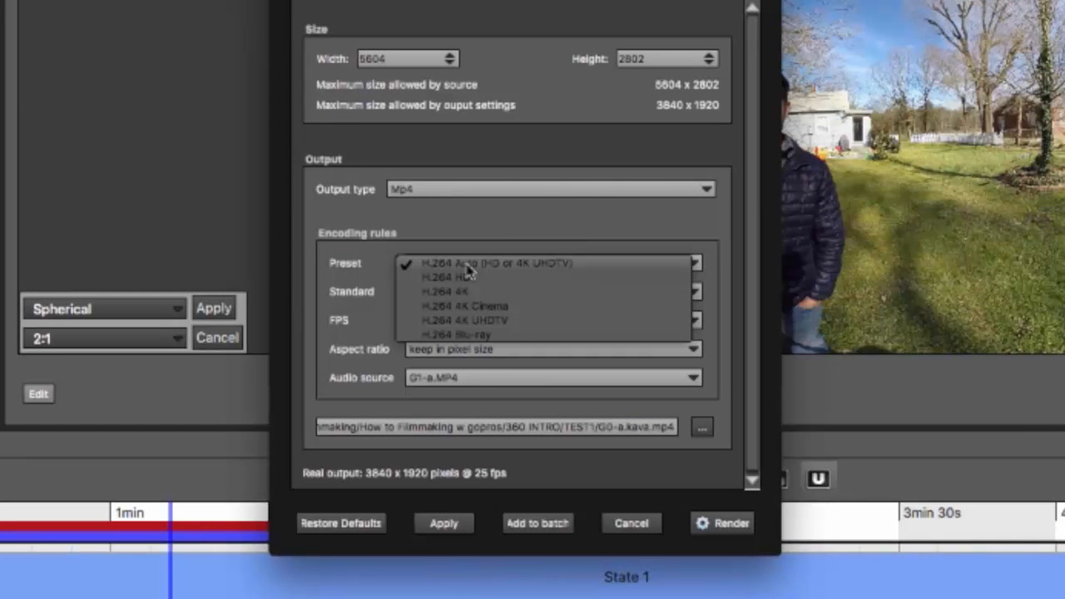
click(469, 264)
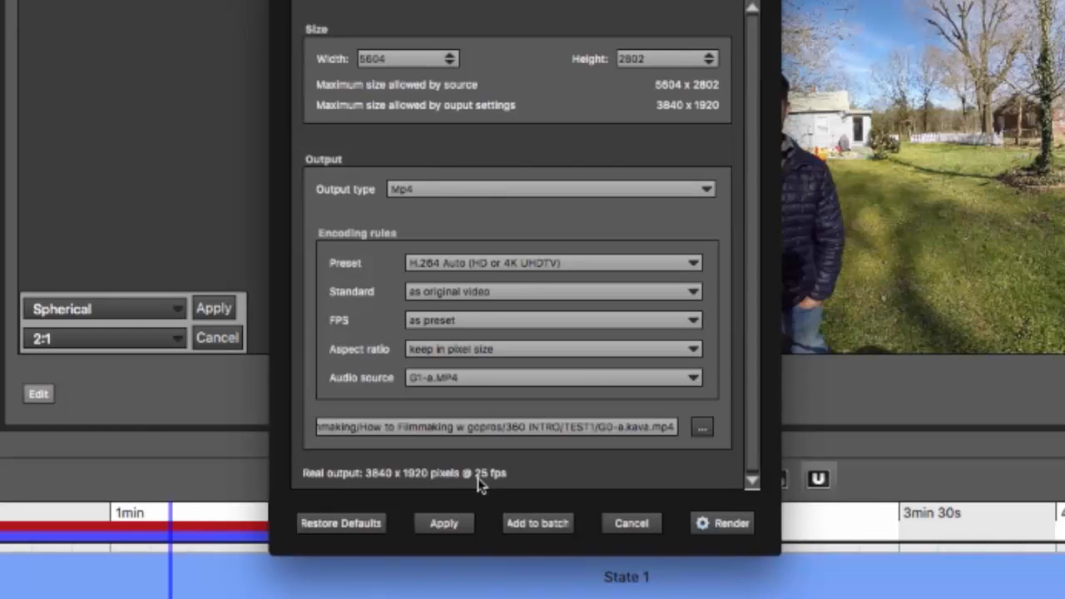
Set the render's audio source to G3-a.MP4 and start rendering the video
click(441, 381)
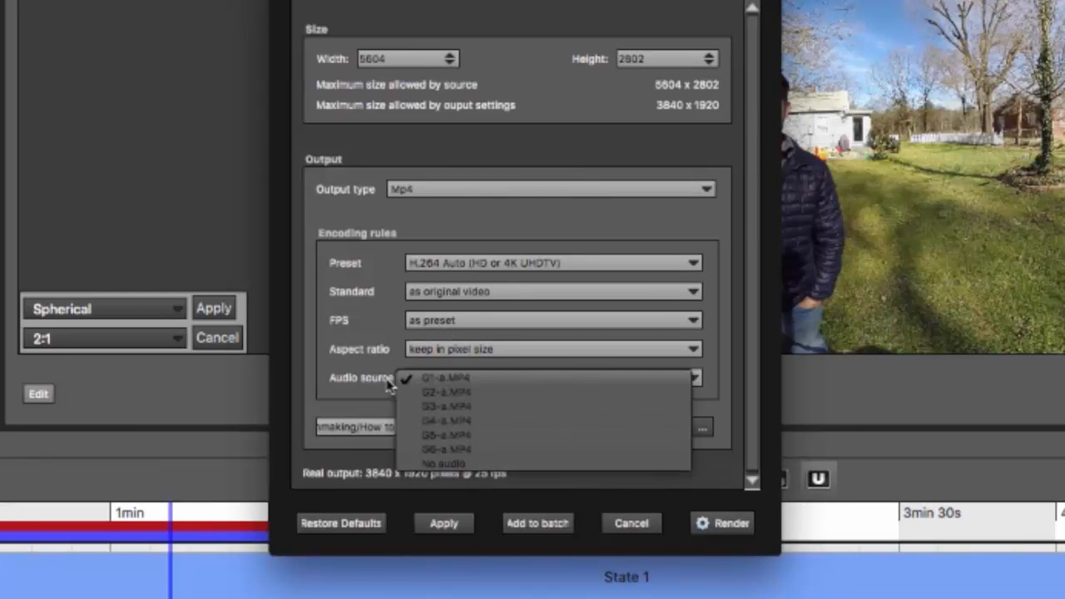
click(431, 407)
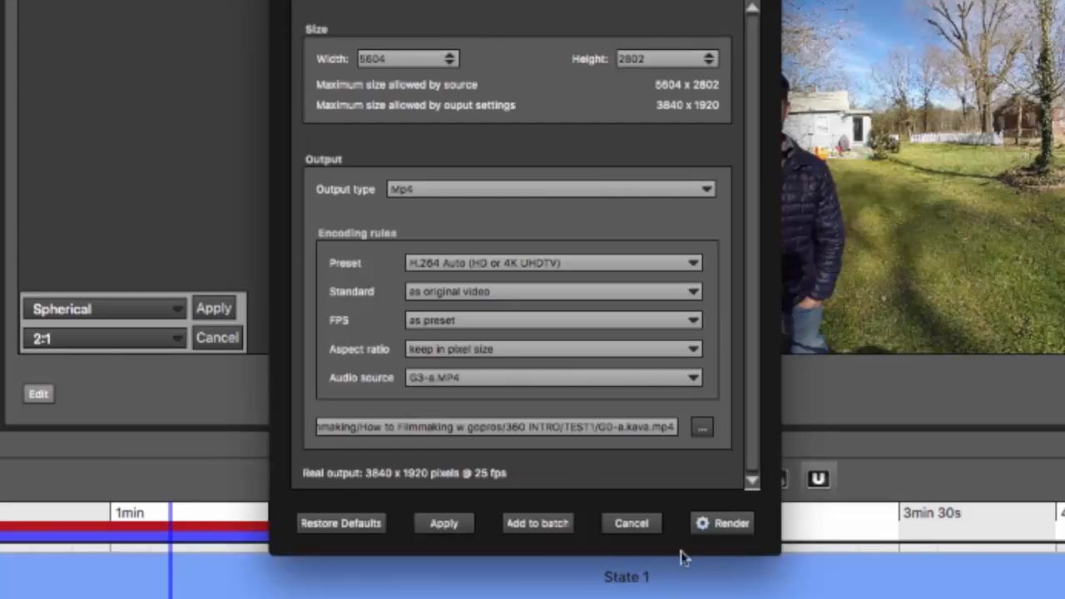
click(740, 522)
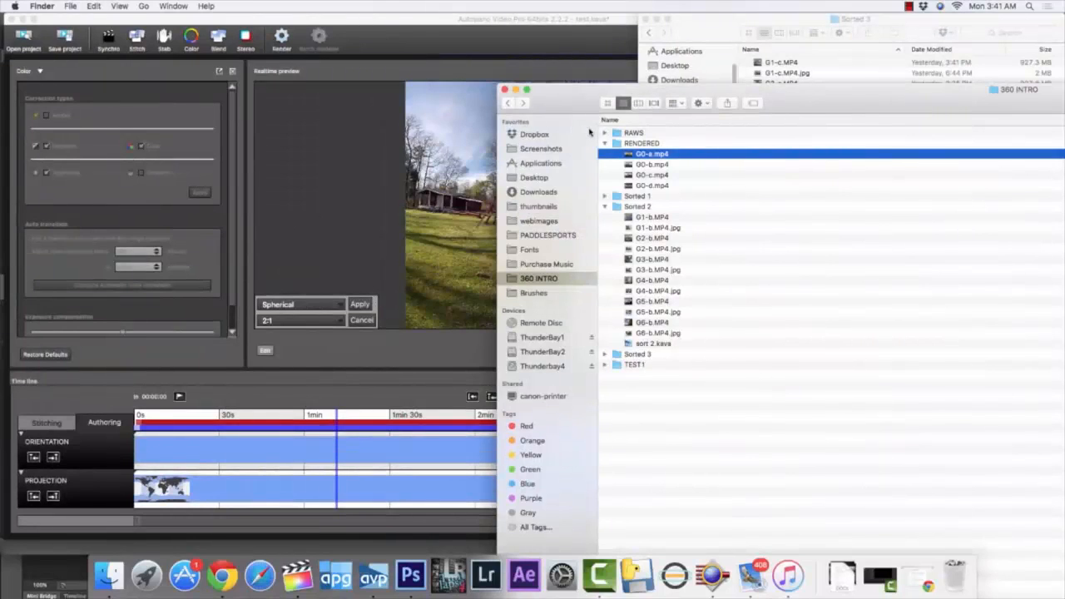
Preview the rendered G0-a.mp4 in Finder and check the stitched video at several moments with the sound muted
key(space)
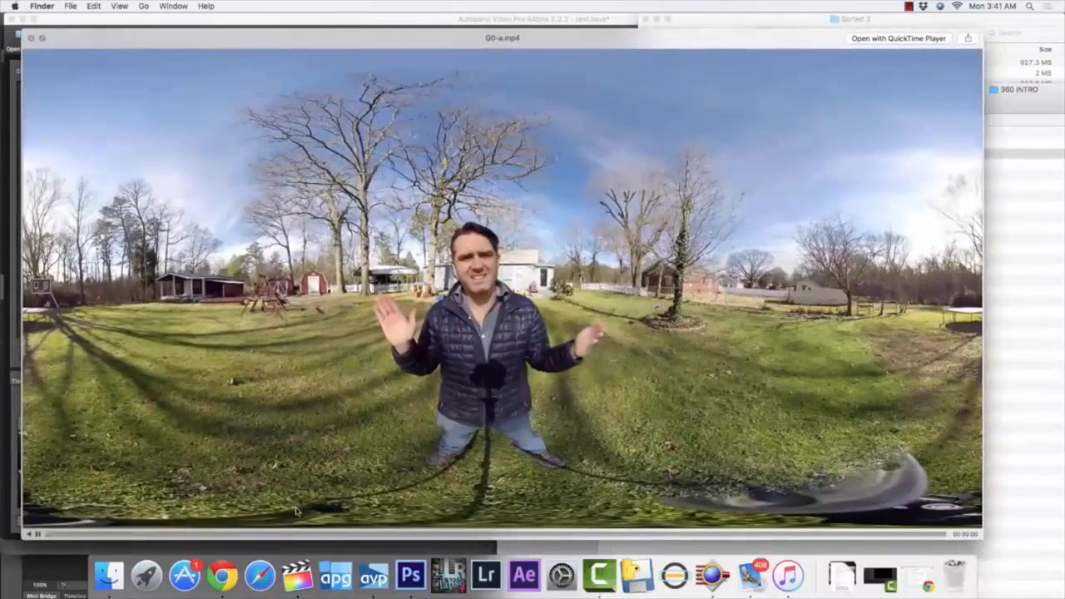
drag(81, 535, 116, 535)
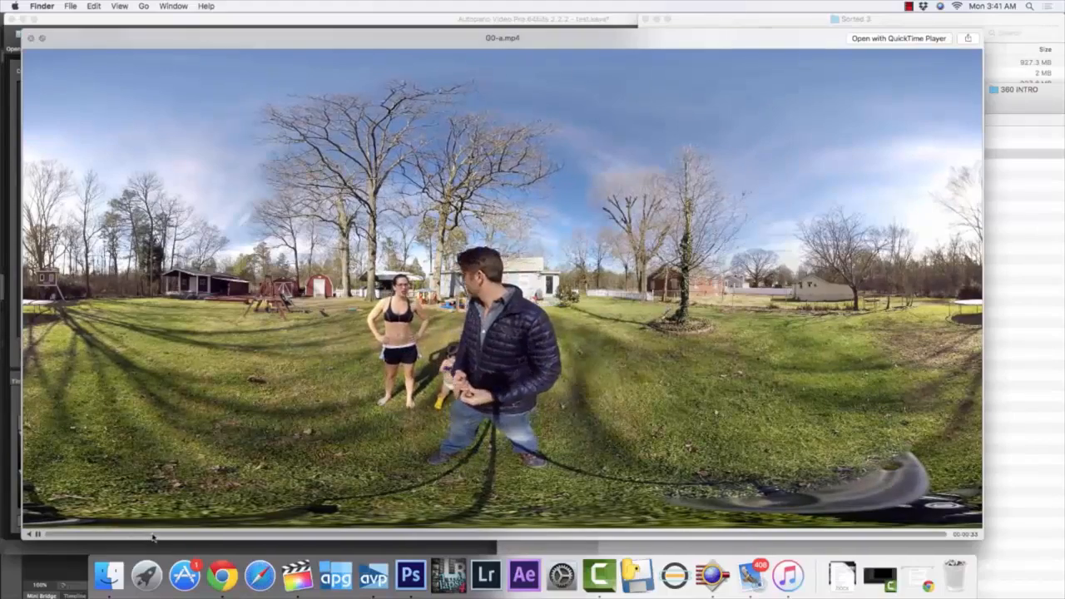
click(159, 538)
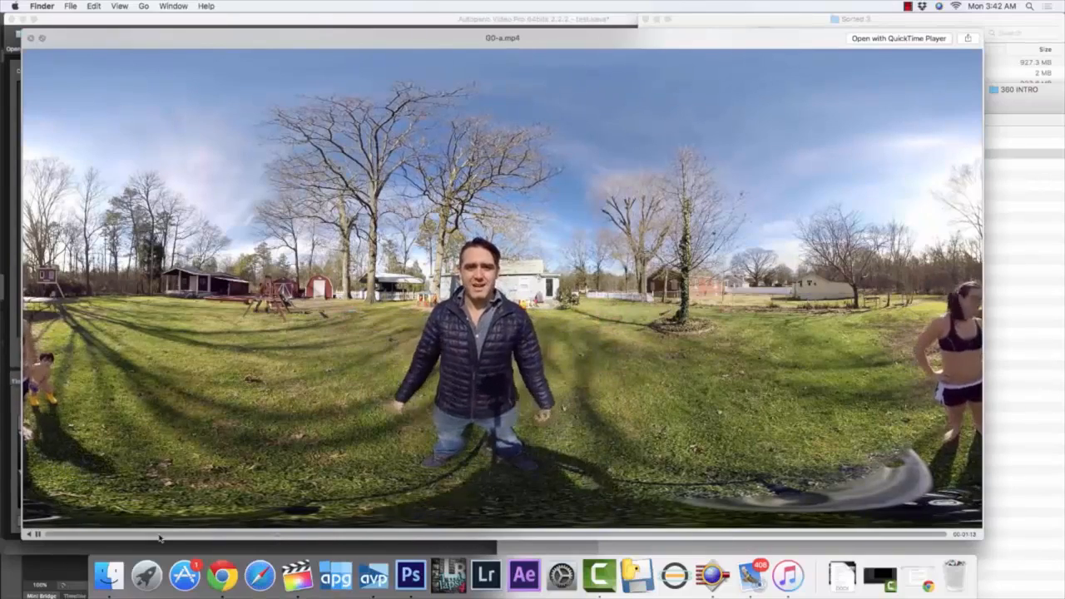
key(XF86AudioMute)
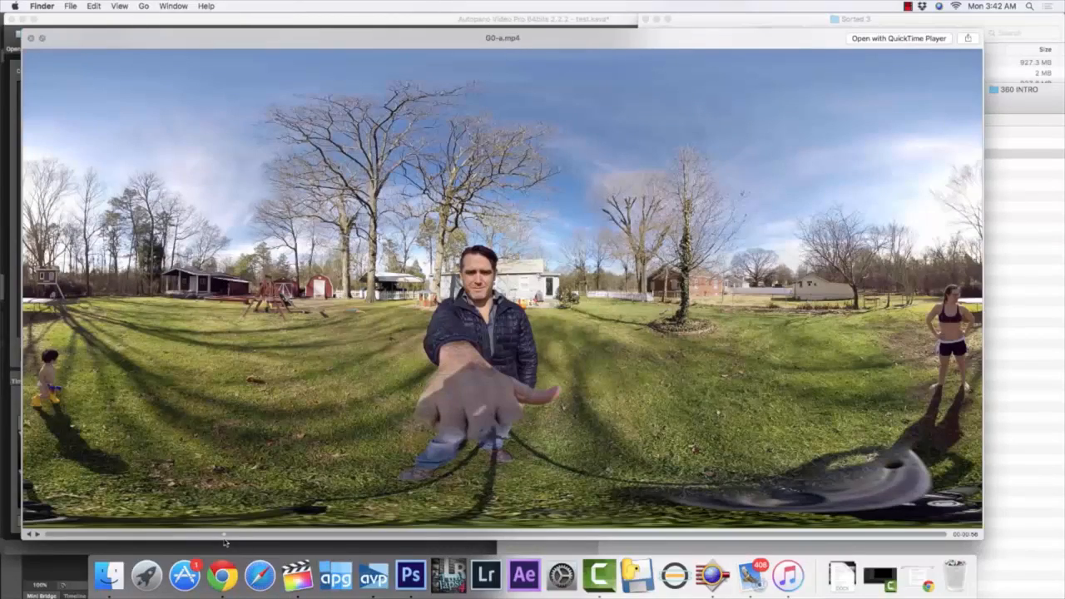
click(526, 535)
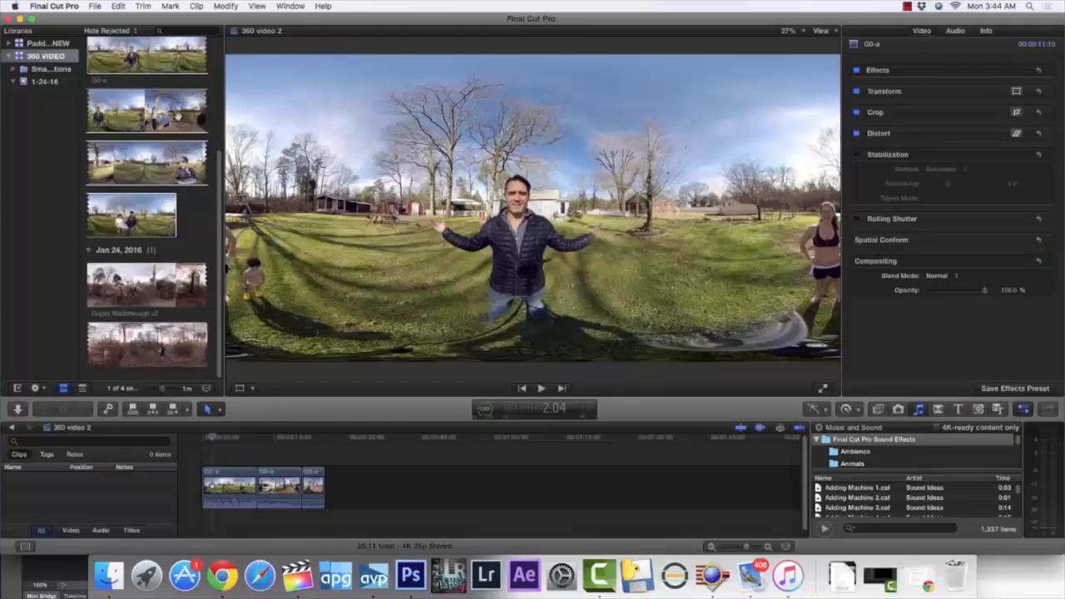
In Final Cut Pro, inspect the G0-a source clip and review the 360 video 2 timeline from near its start
scroll(149, 166, up, 3)
click(160, 133)
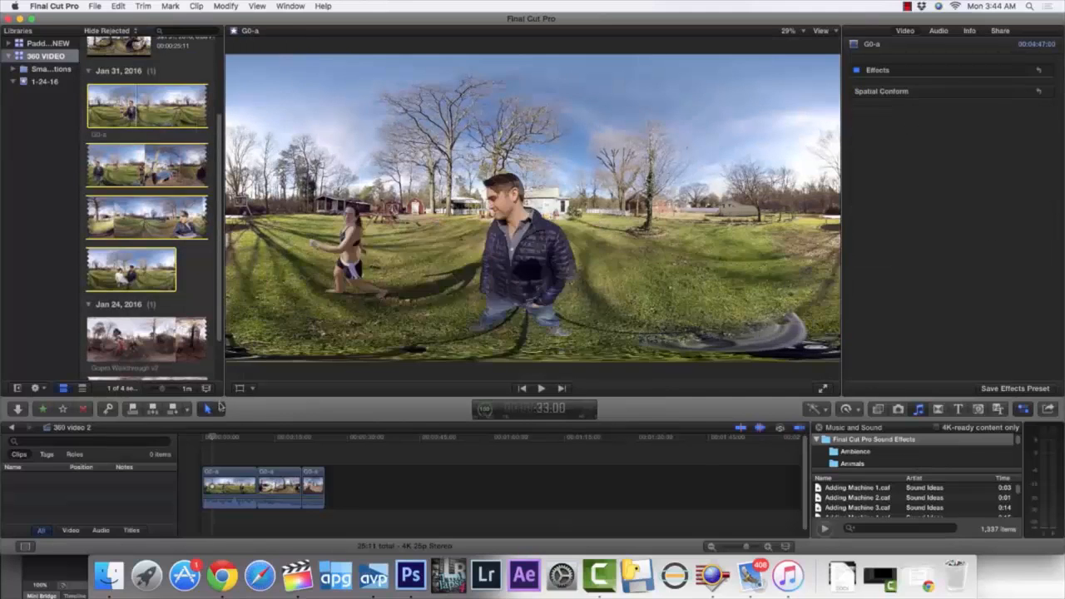
click(214, 439)
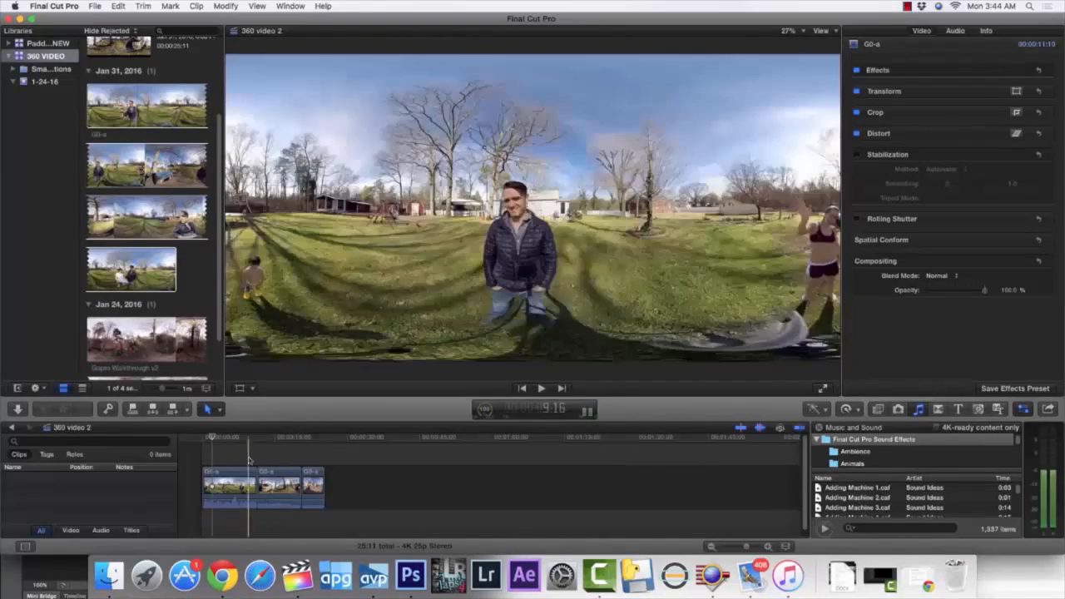
Share the 360 video 2 project as a master file with the H.264 video codec and proceed to the save options
click(96, 6)
mouse_move(129, 121)
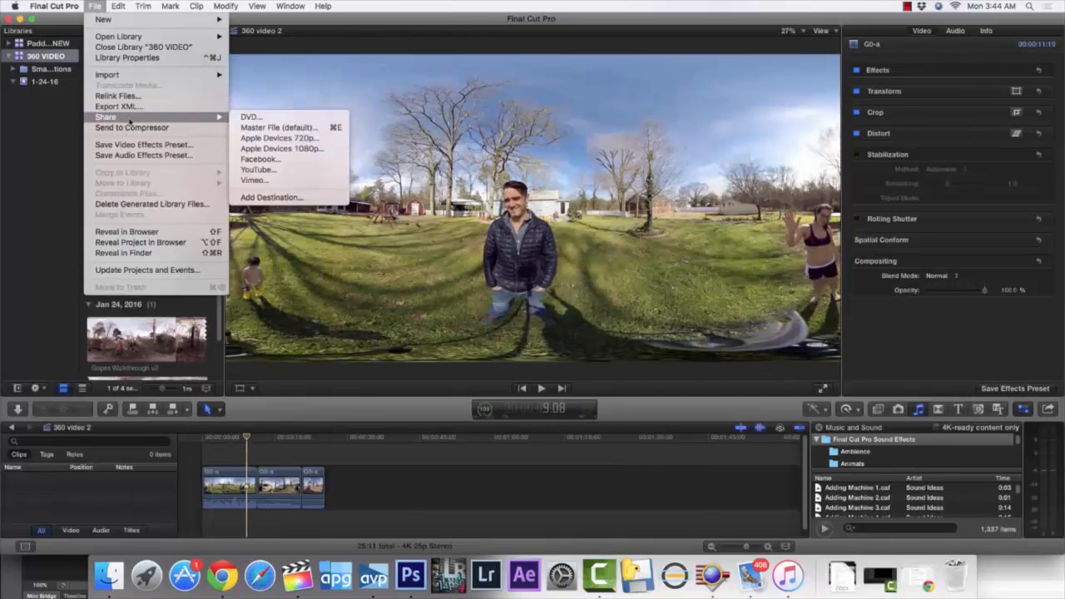
click(279, 127)
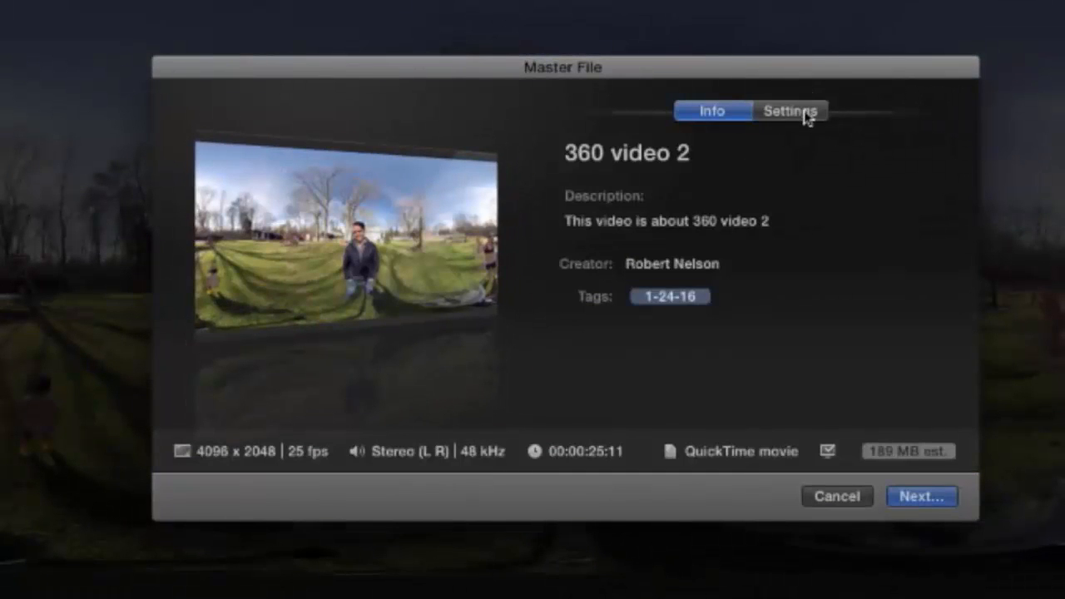
click(802, 113)
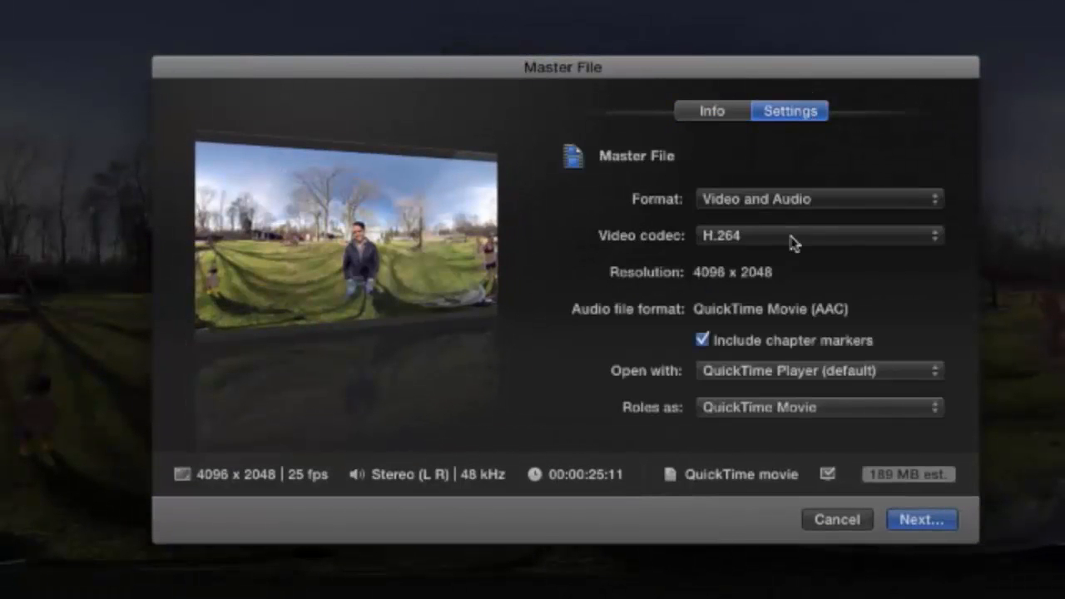
click(773, 236)
click(774, 234)
click(938, 518)
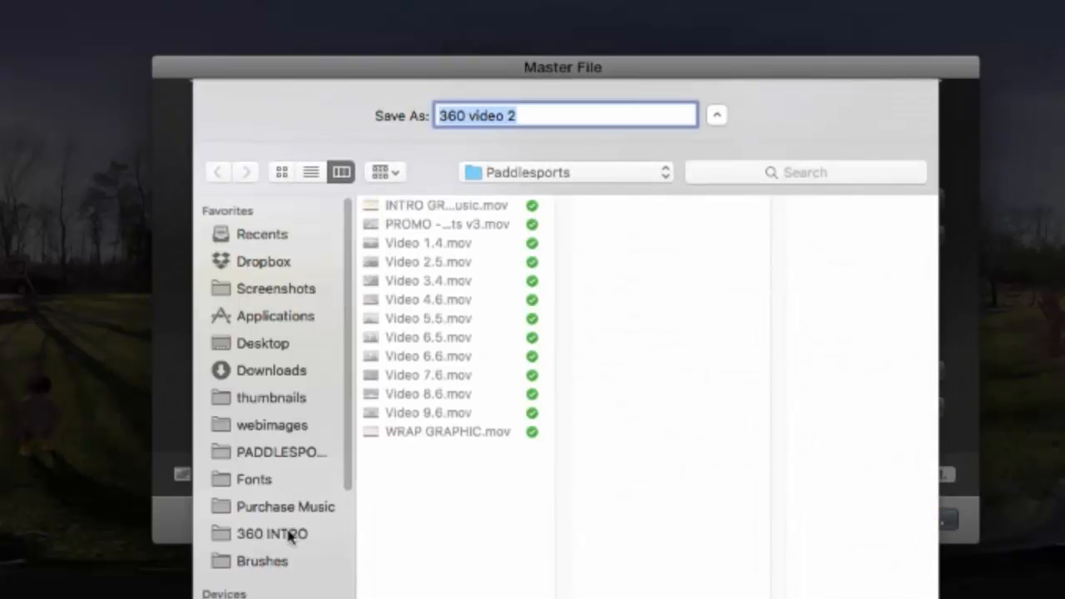
Save the master file in the RENDERED folder of 360 INTRO under the name G0-a FCPX.mp4
click(283, 534)
click(418, 223)
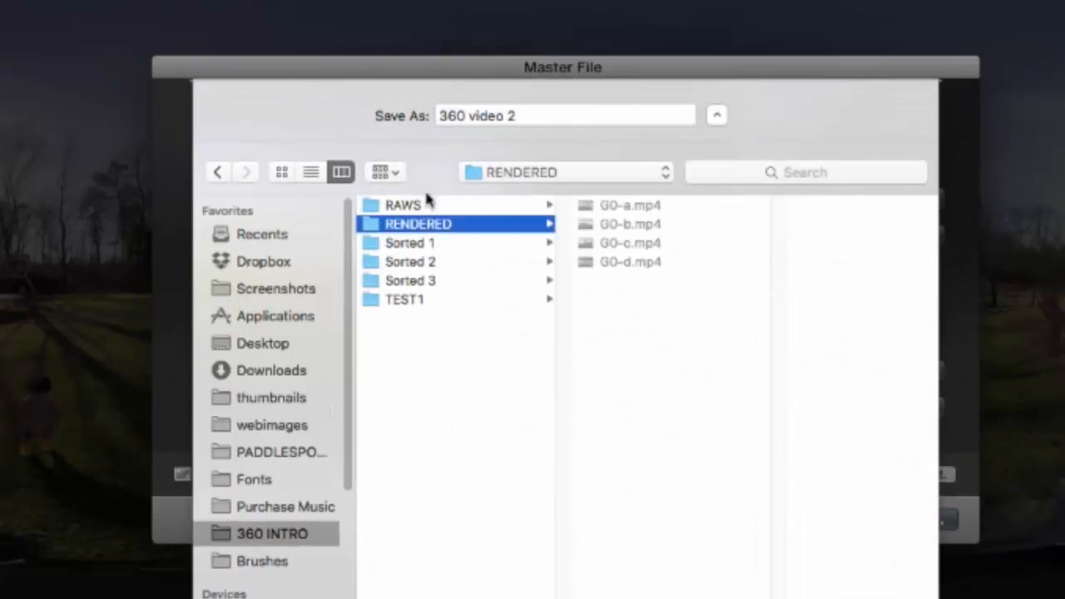
click(621, 209)
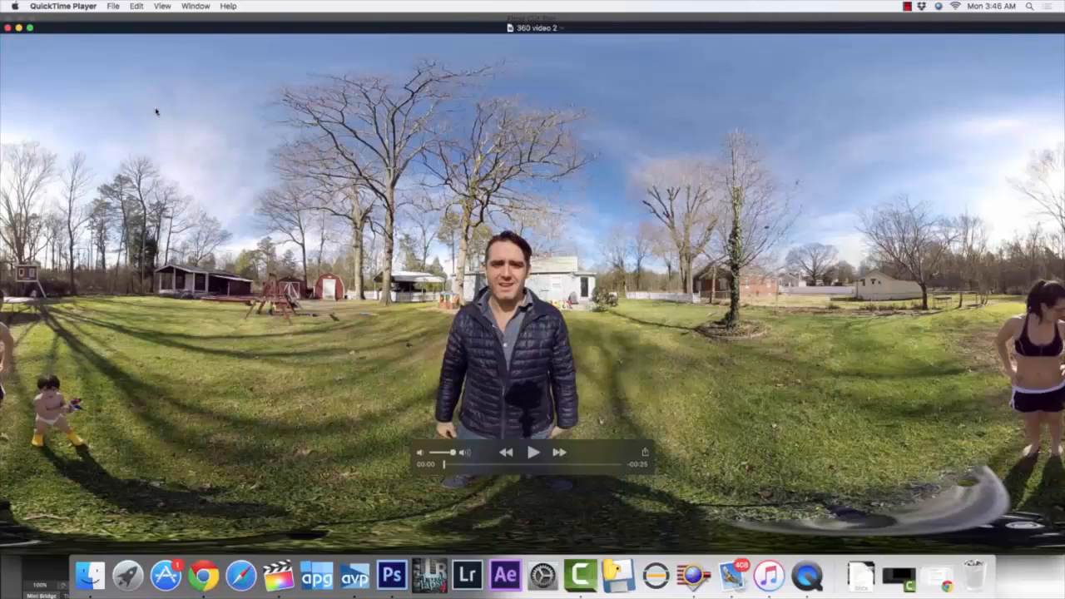
Close the exported video's player, rename the exported file to G0-a FCPX.mp4 in Finder and accept the .mp4 extension
click(7, 28)
click(90, 574)
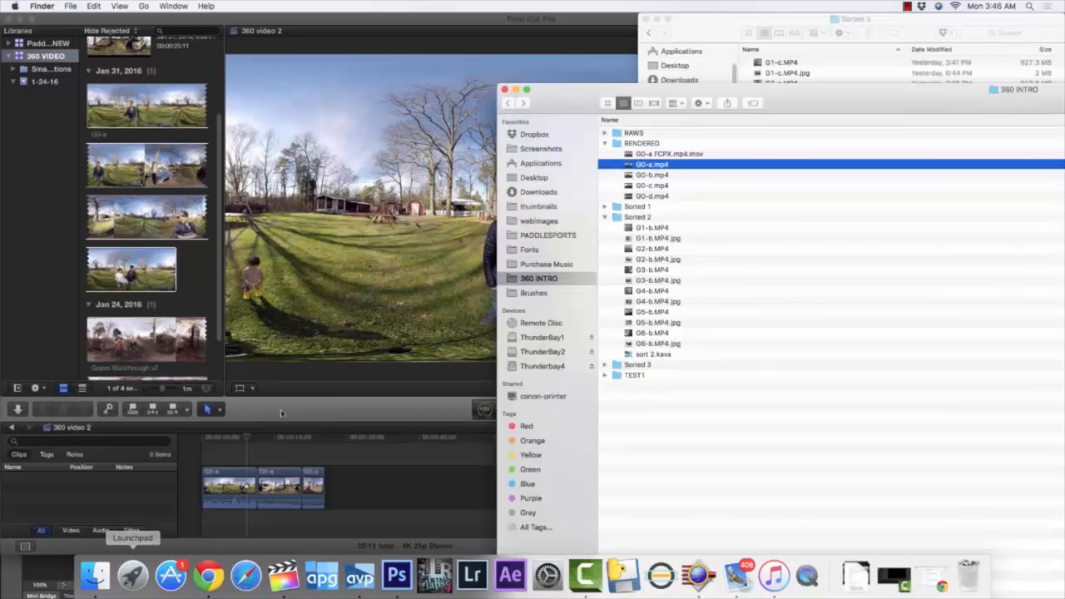
click(669, 154)
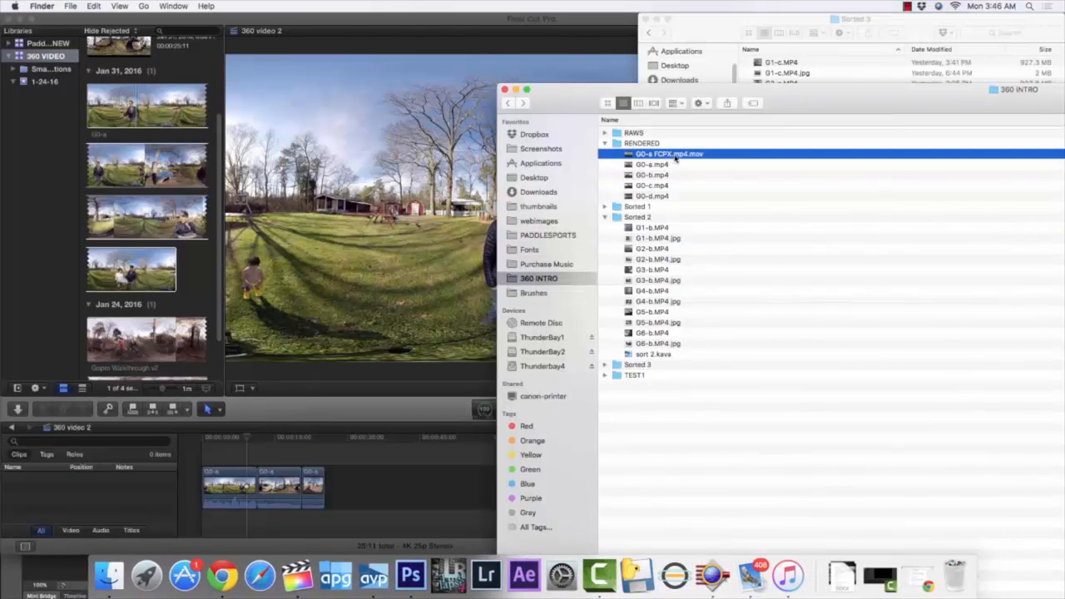
key(Return)
key(Right)
key(BackSpace)
key(BackSpace)
key(BackSpace)
key(BackSpace)
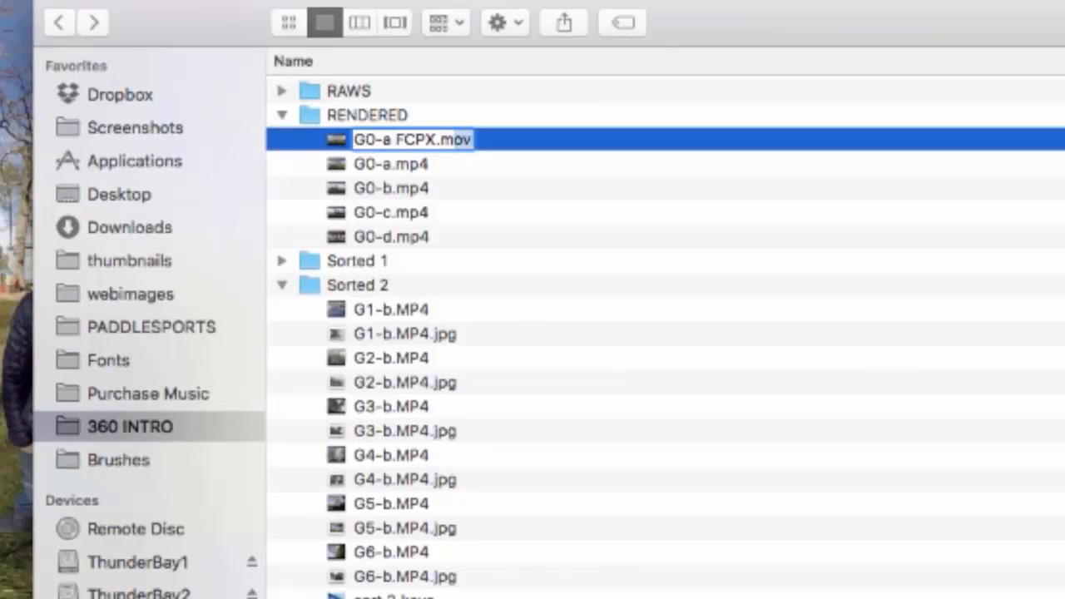
text(mp4)
key(Return)
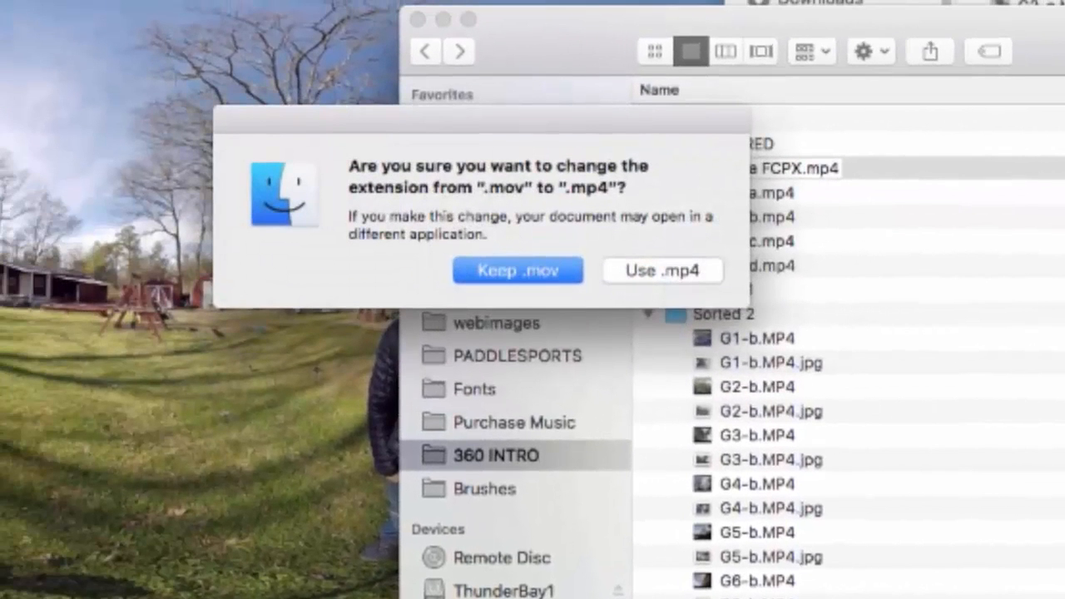
click(654, 271)
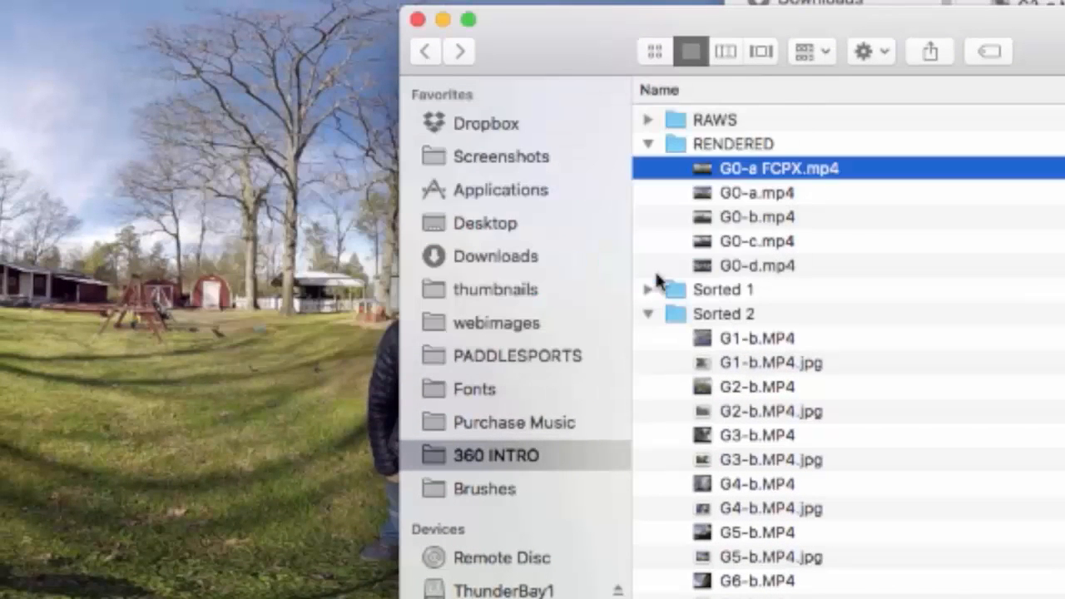
click(752, 192)
click(757, 170)
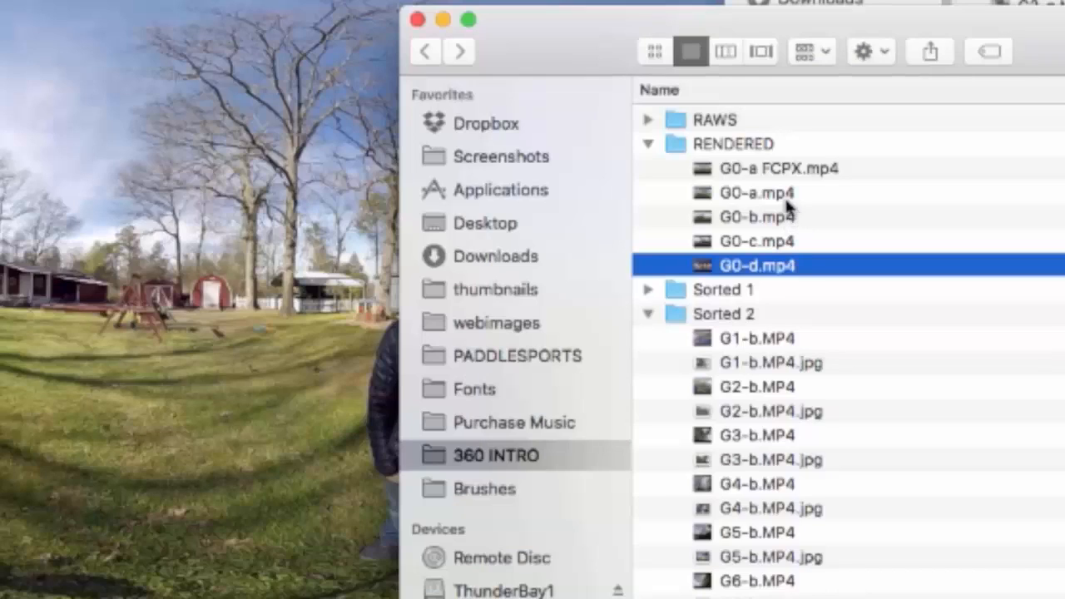
click(786, 195)
click(784, 170)
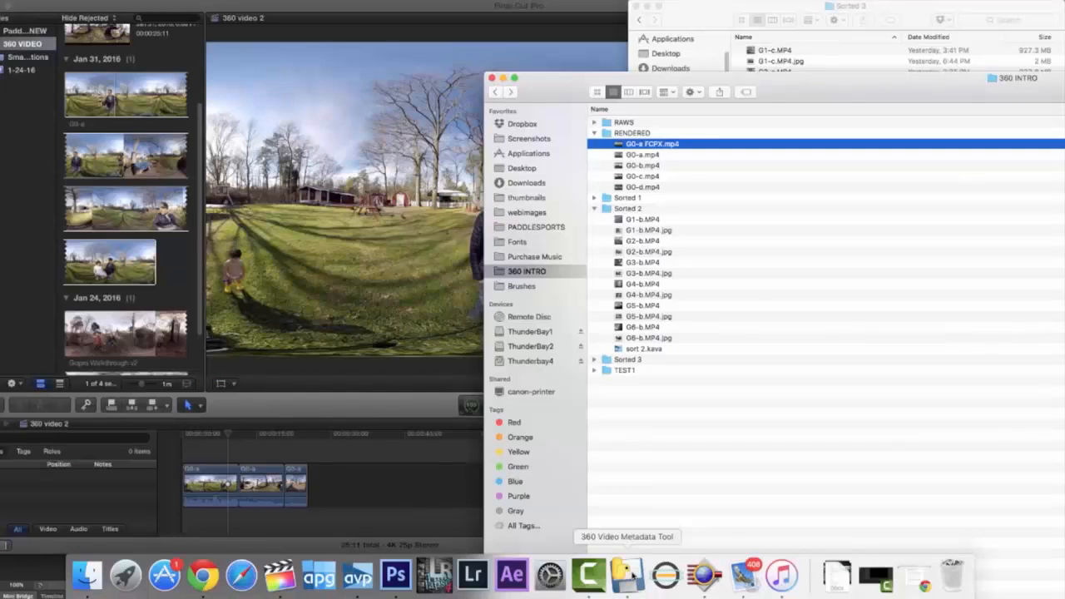
Switch to Spherical Metadata Injector and open G0-a FCPX.mp4 from the RENDERED folder of 360 INTRO
click(628, 575)
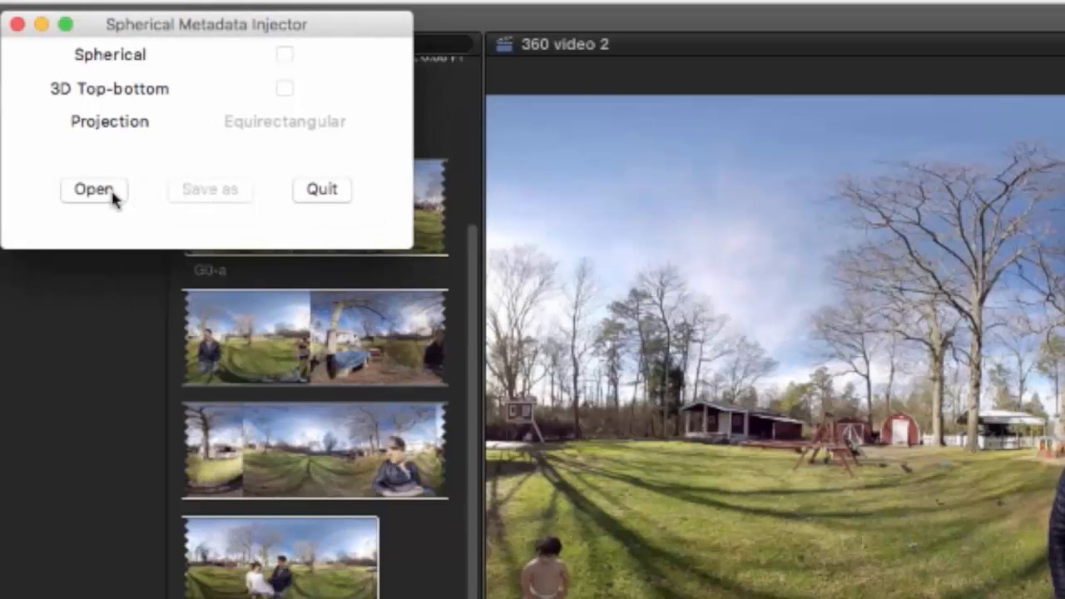
click(114, 193)
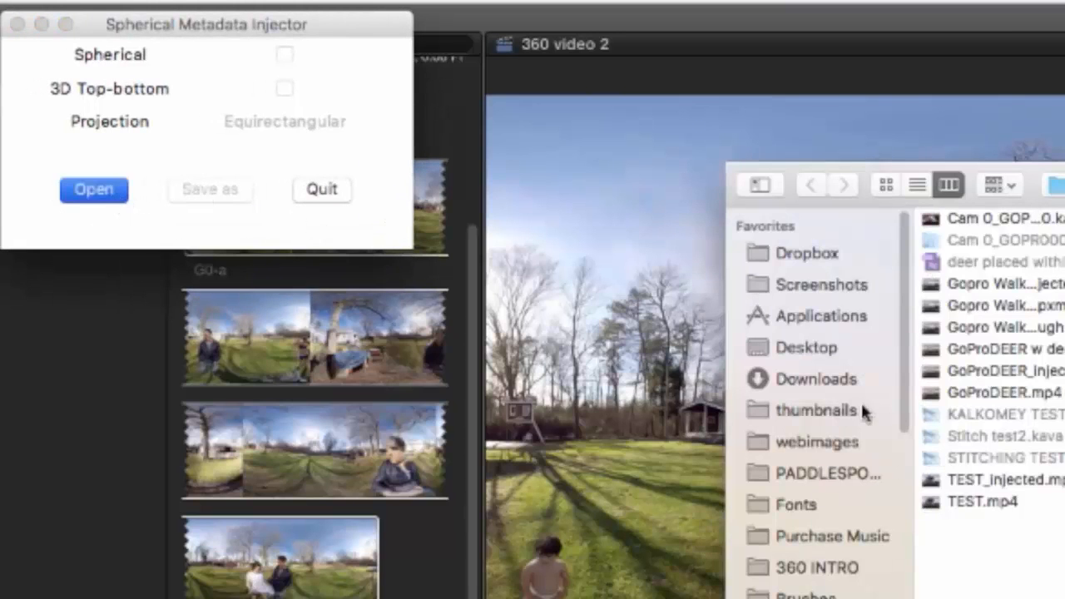
click(843, 569)
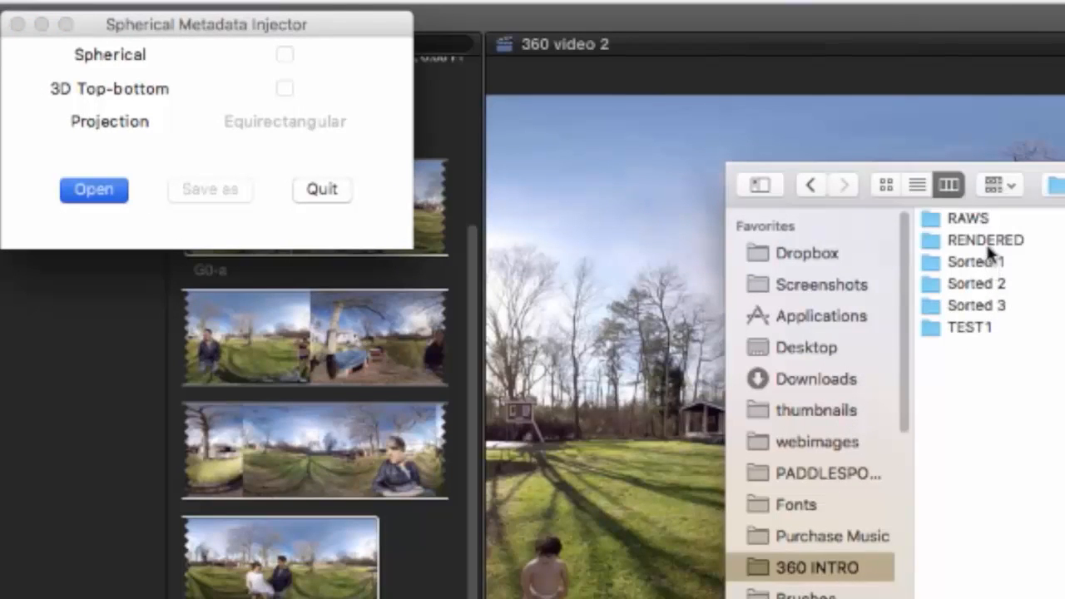
click(985, 241)
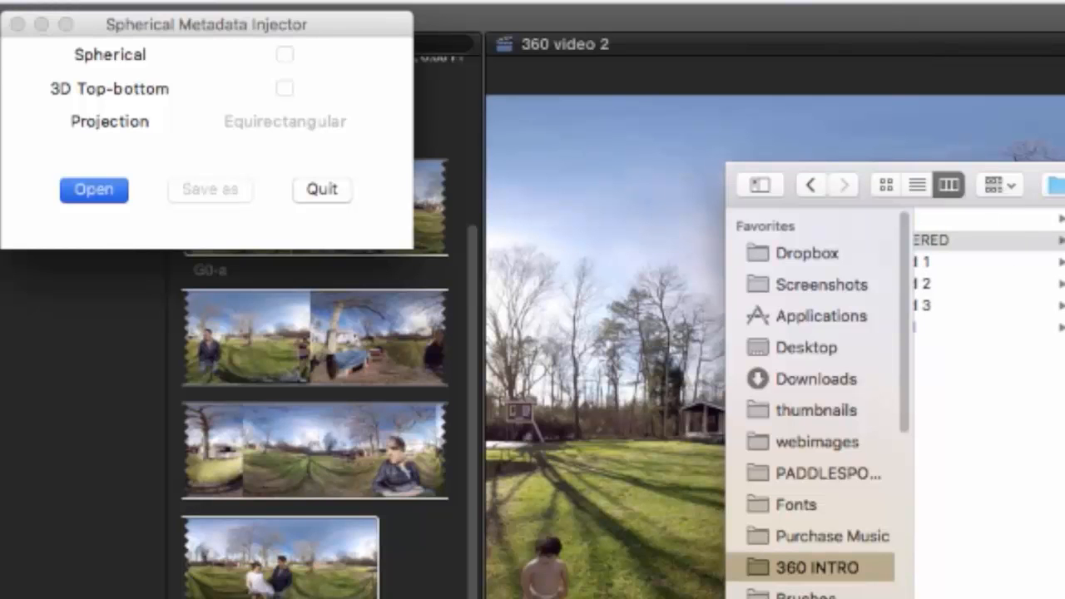
key(Return)
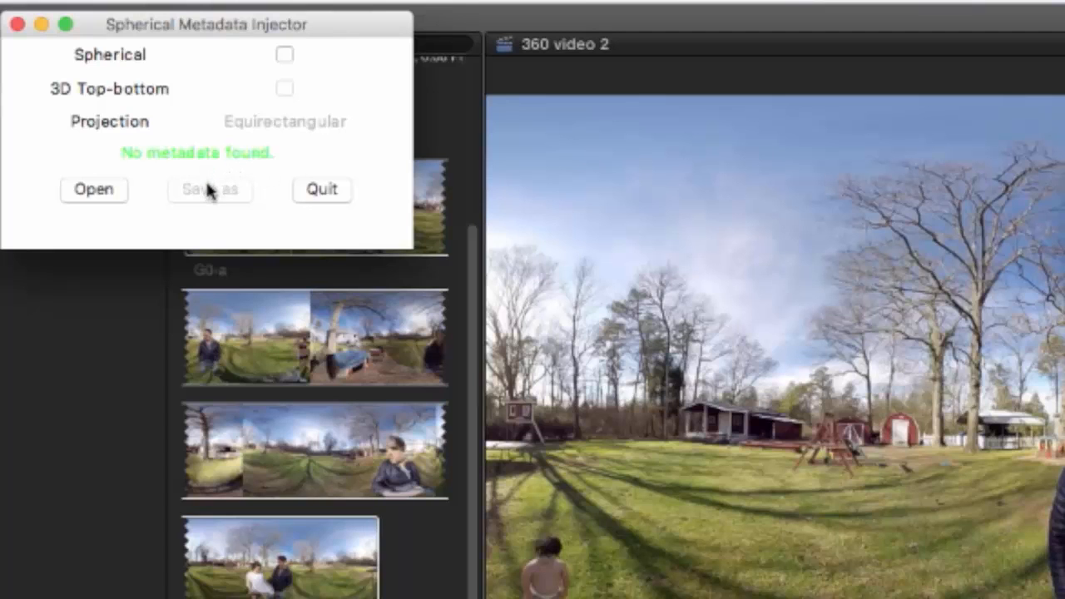
Mark the video as Spherical, save it as G0-a FCPX_injected in the RENDERED folder and select the new file in Finder
click(285, 56)
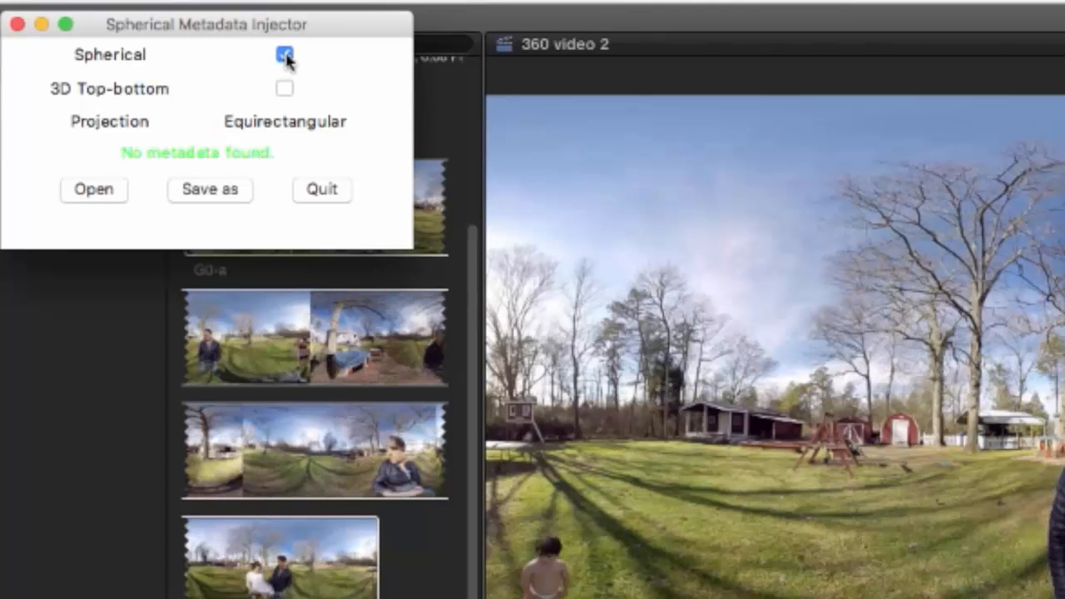
click(215, 191)
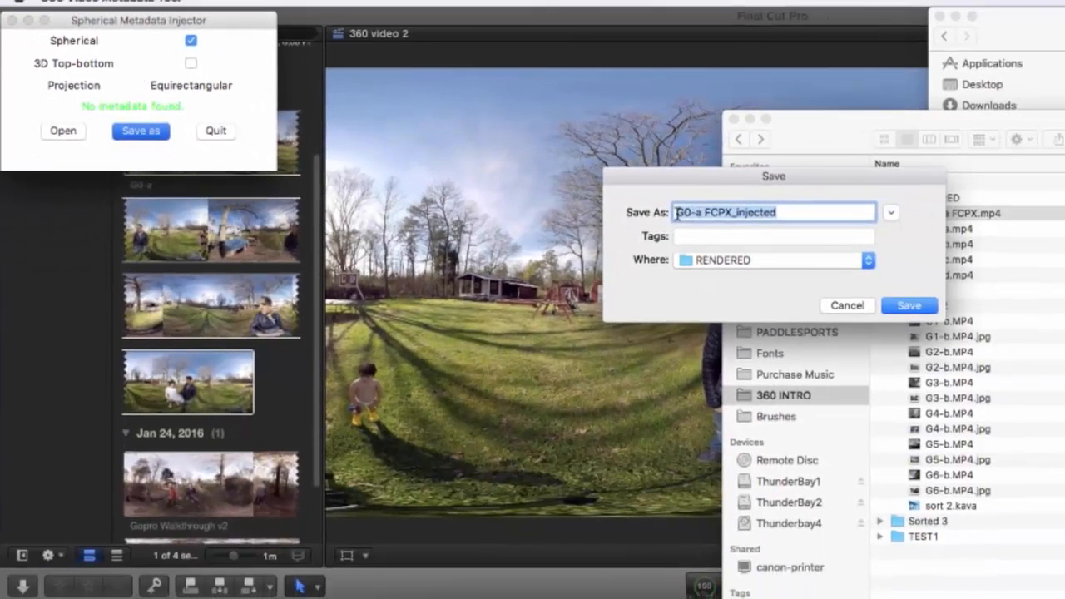
click(739, 214)
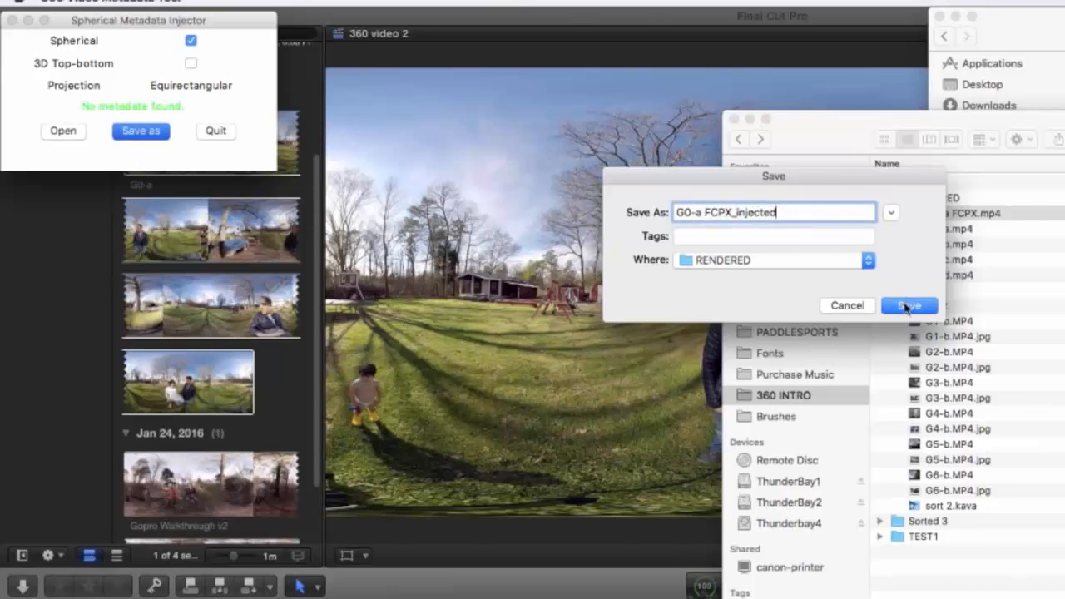
click(908, 306)
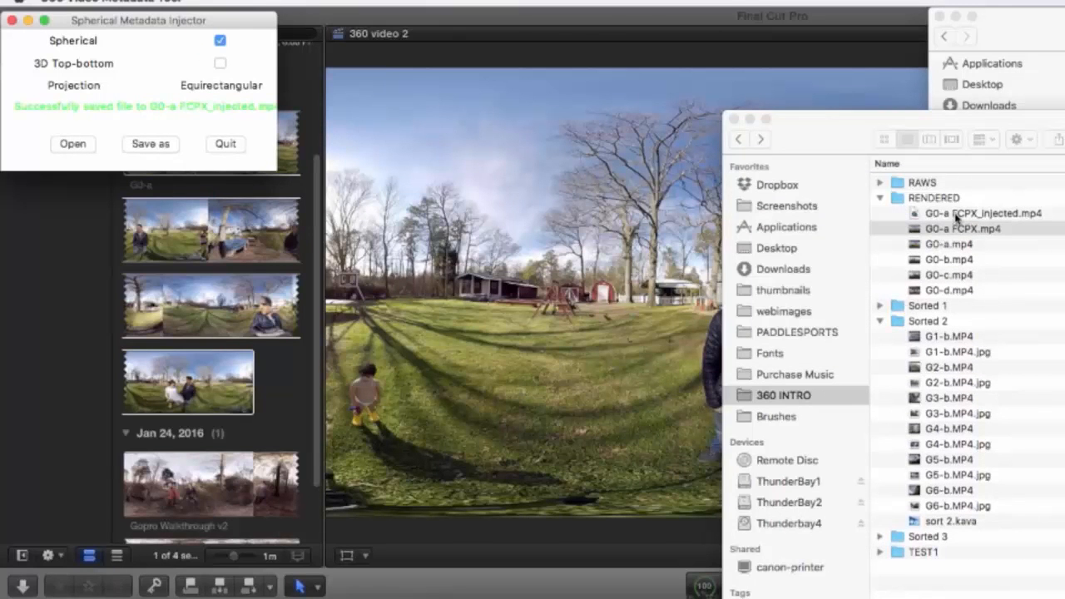
click(956, 228)
click(956, 213)
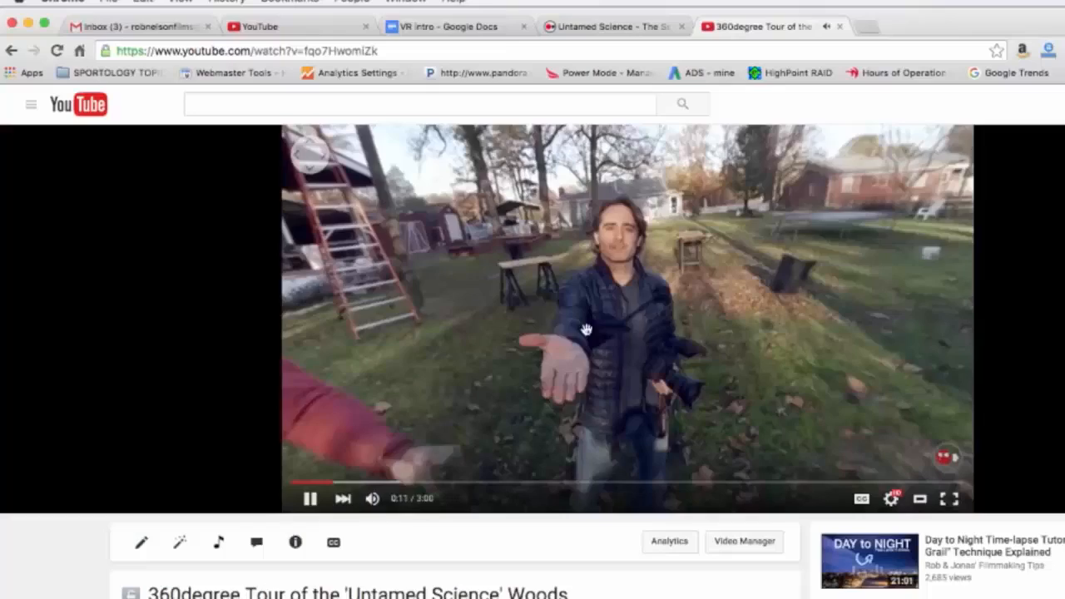
In Chrome, look around horizontally in the playing YouTube video 360degree Tour of the 'Untamed Science' Woods
drag(422, 339, 746, 342)
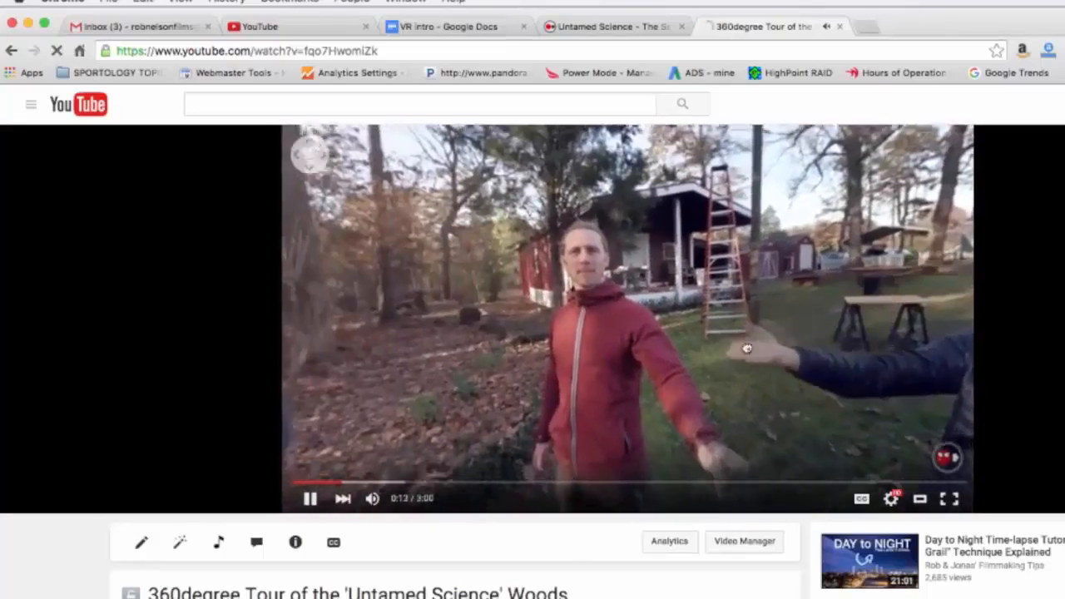
drag(491, 356, 931, 348)
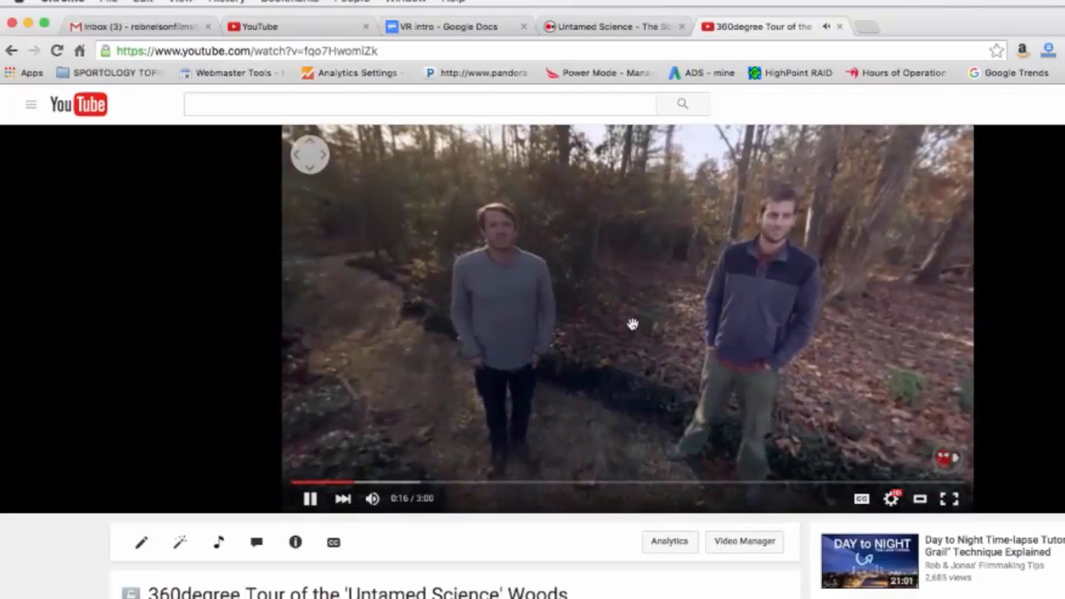